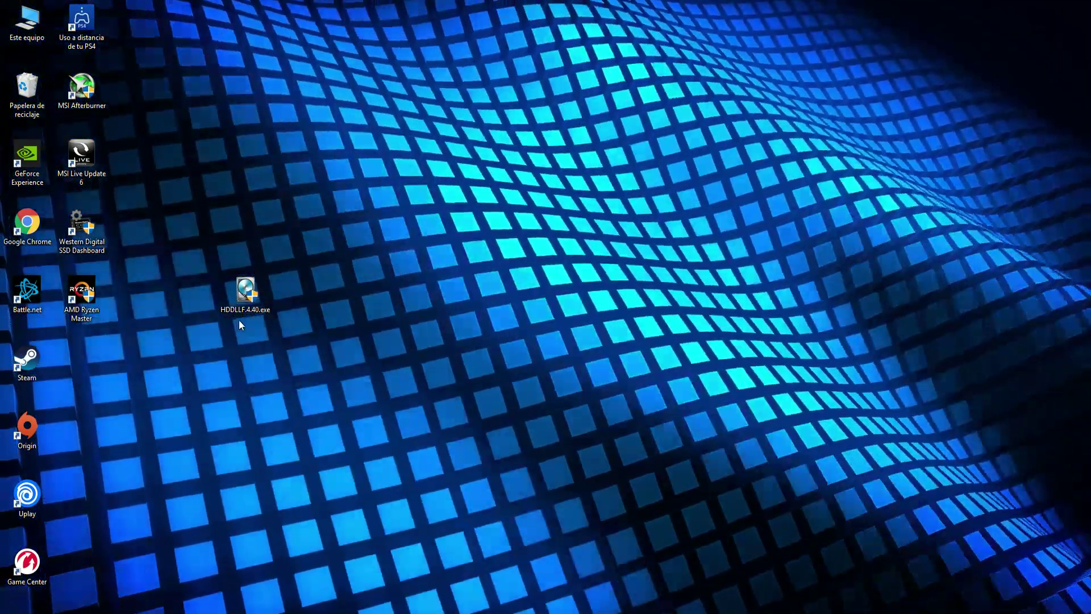
- Launch HDDLLF.4.40.exe, continue with the free version, and select the USB drive ST316002 3AS (H:)
{"action": "double_click", "coordinate": [244, 307]}
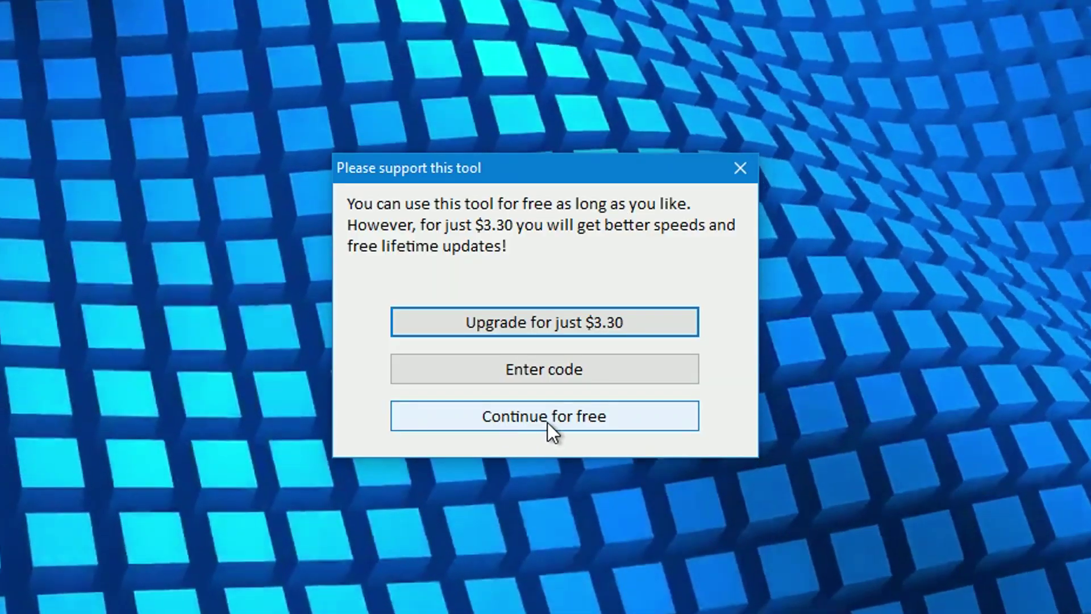
{"action": "left_click", "coordinate": [547, 423]}
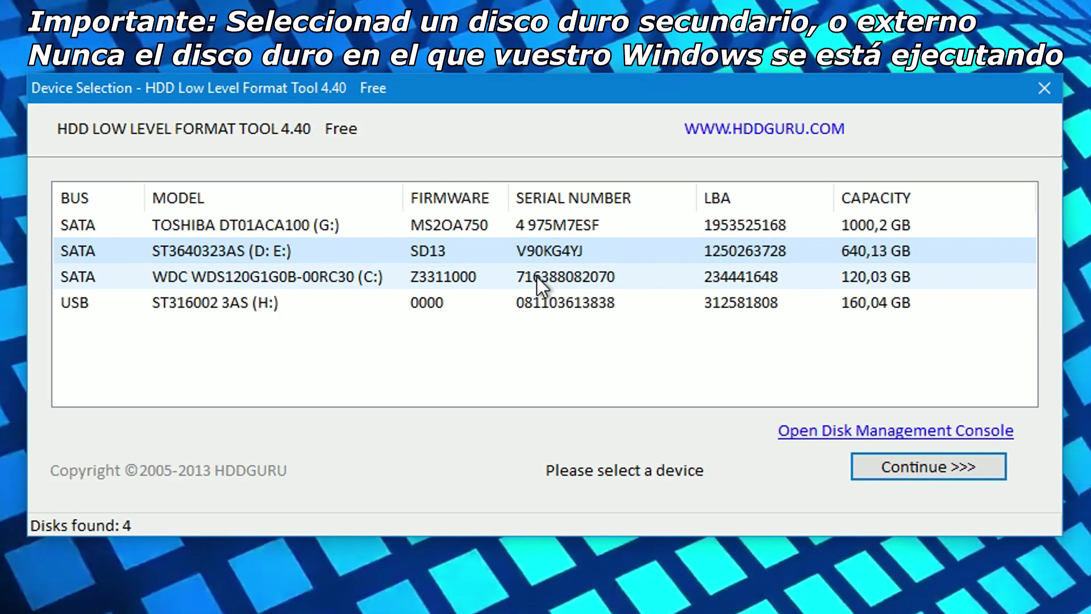
{"action": "left_click", "coordinate": [529, 300]}
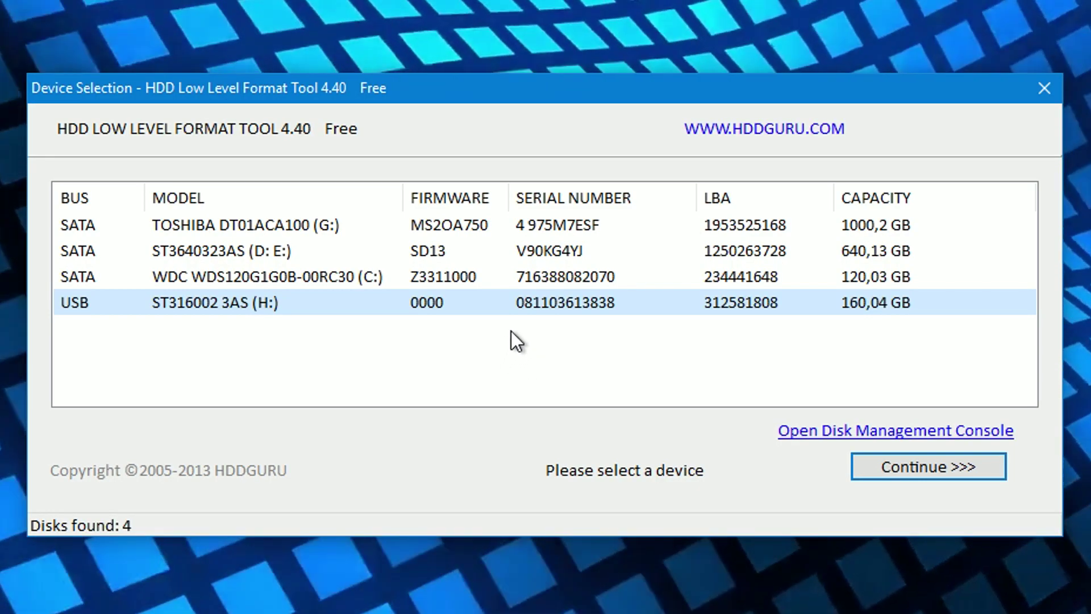
- Go through the listed drives, comparing their bus types, models and drive letters to identify the external USB disk
{"action": "left_click", "coordinate": [347, 234]}
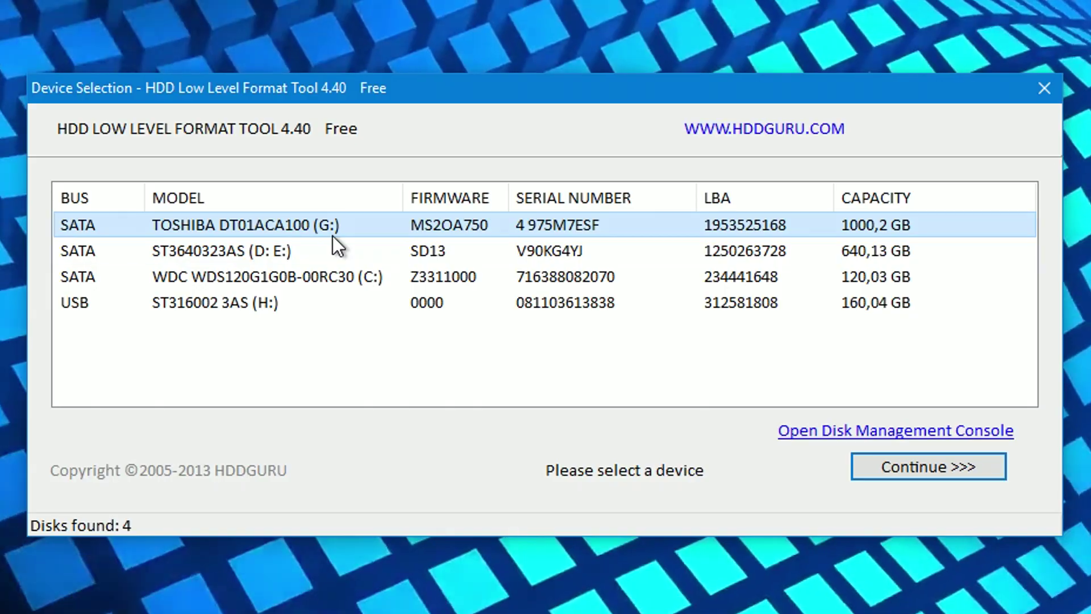
{"action": "left_click", "coordinate": [284, 253]}
{"action": "left_click", "coordinate": [358, 279]}
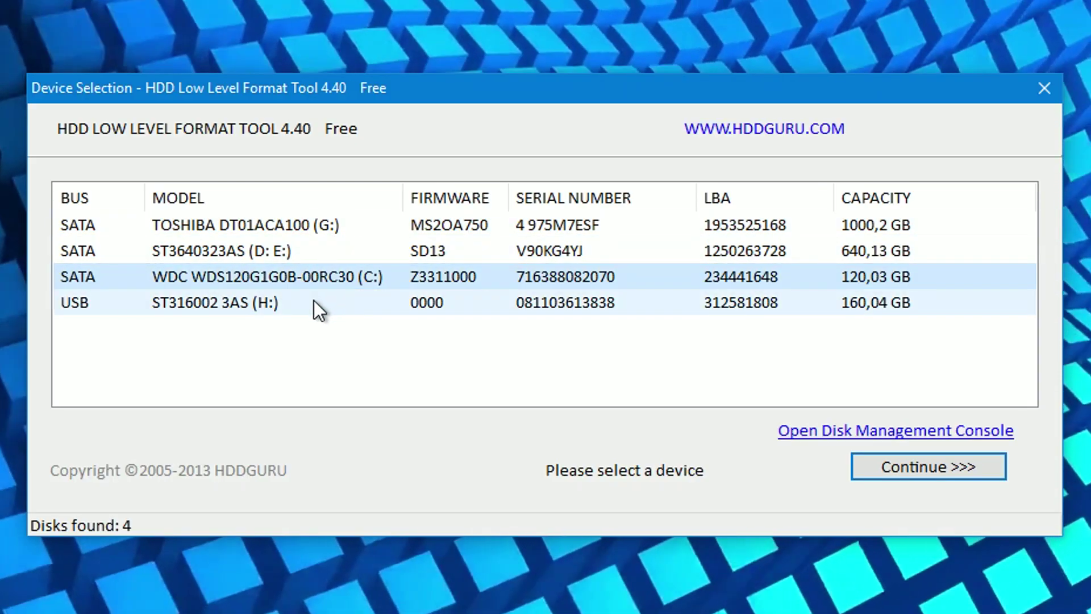
{"action": "left_click", "coordinate": [276, 307]}
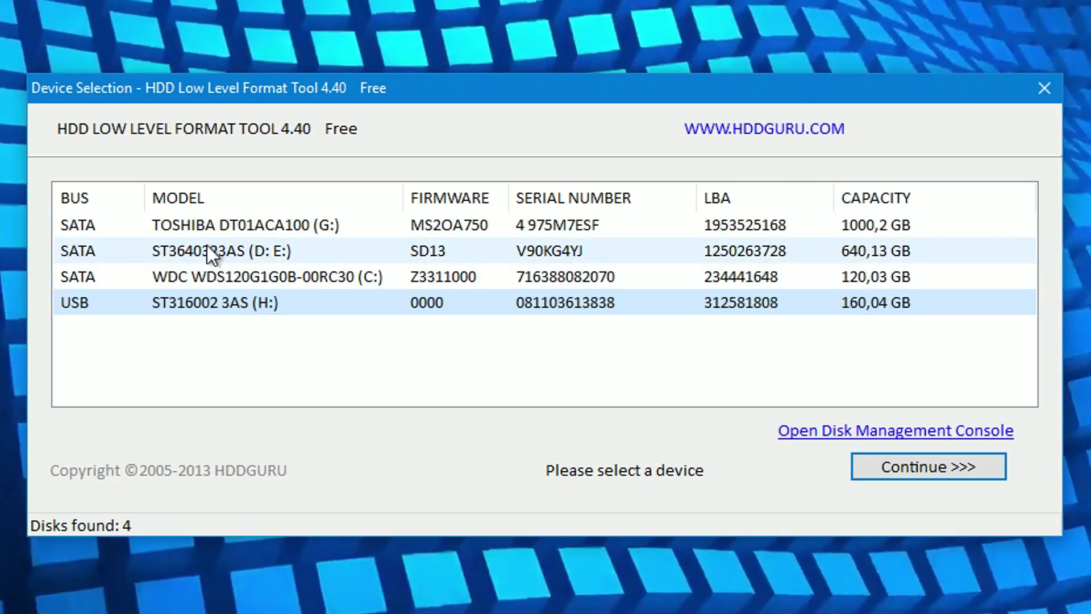
{"action": "left_click", "coordinate": [72, 224]}
{"action": "left_click", "coordinate": [77, 252]}
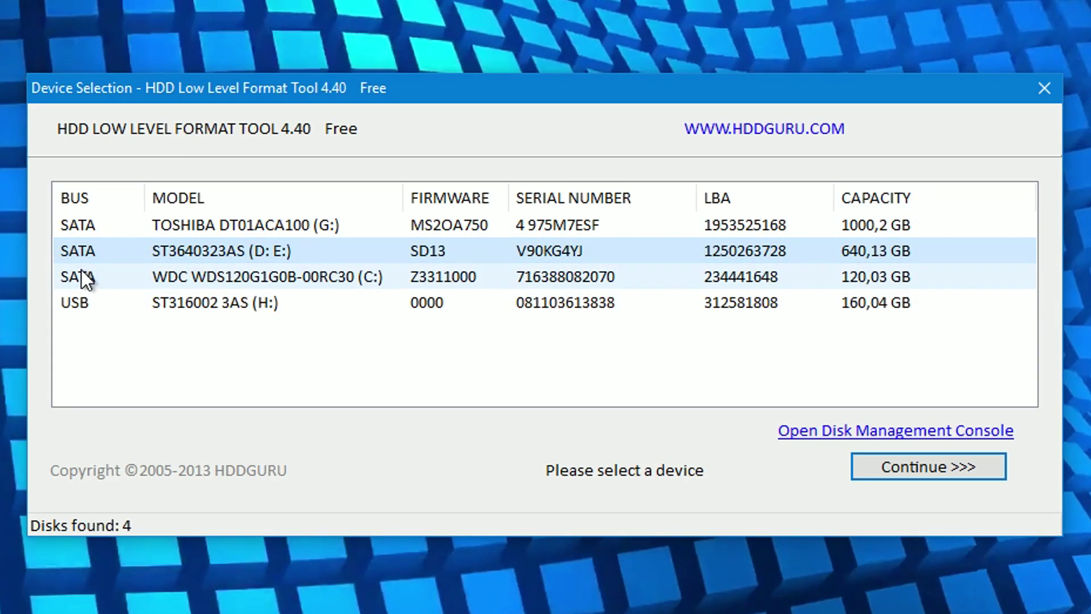
{"action": "left_click", "coordinate": [83, 280]}
{"action": "left_click", "coordinate": [57, 307]}
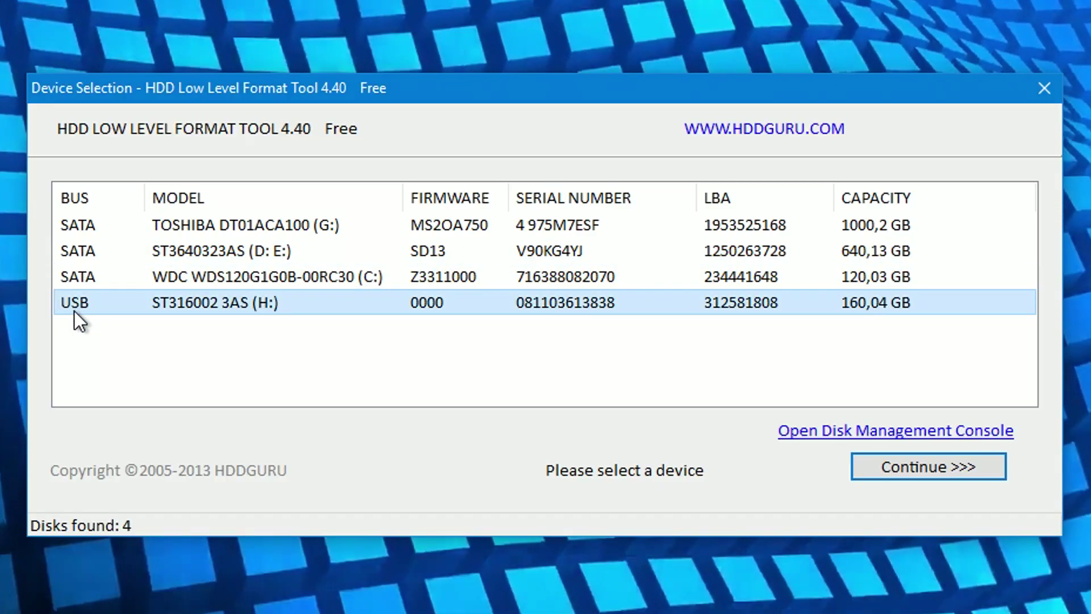
{"action": "left_click", "coordinate": [93, 226]}
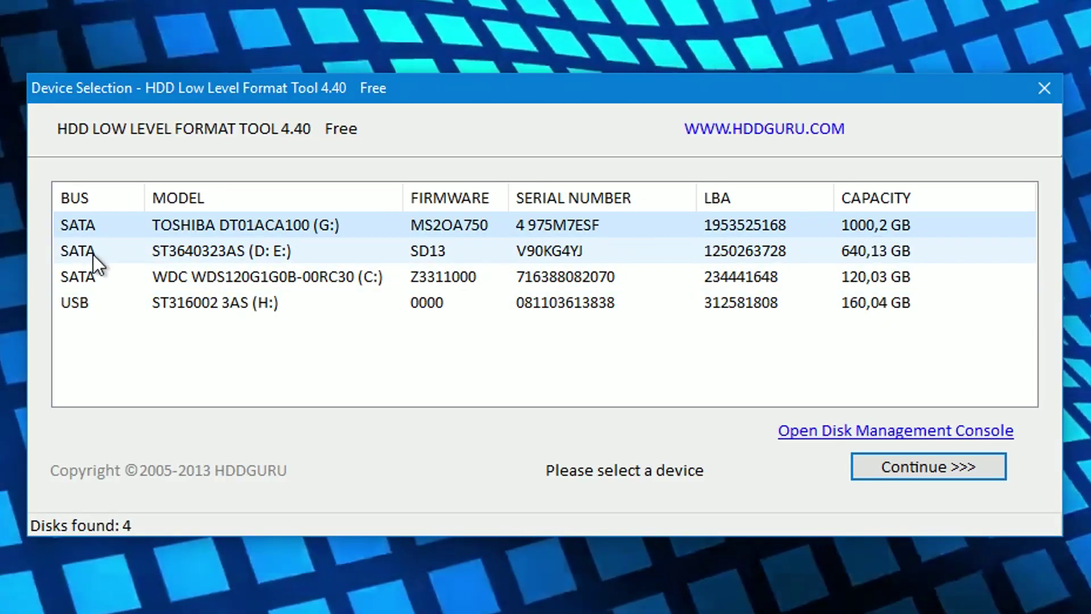
{"action": "left_click", "coordinate": [172, 251]}
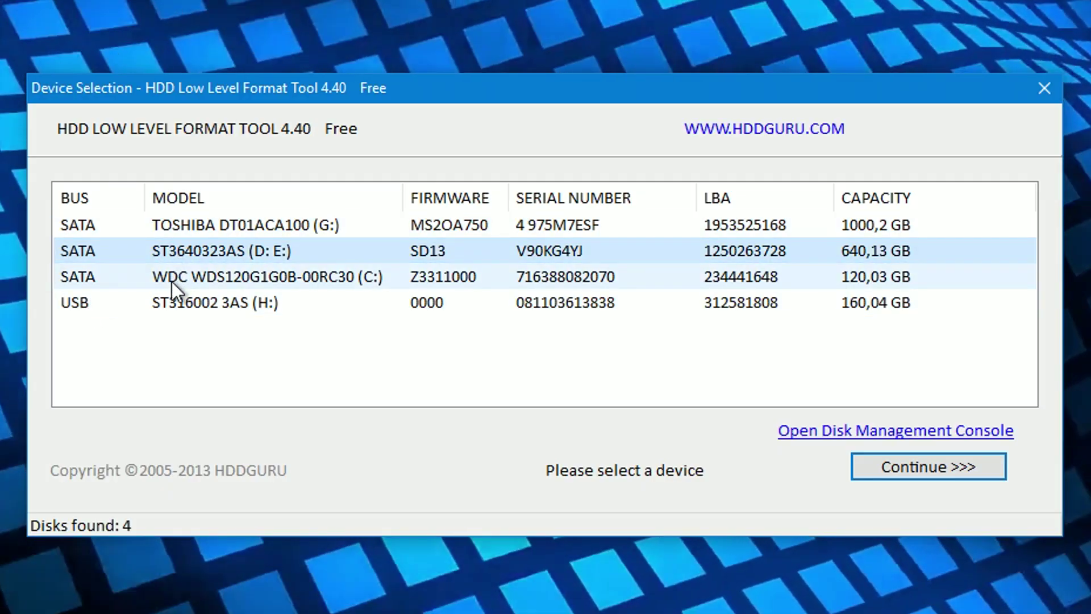
{"action": "left_click", "coordinate": [172, 278]}
{"action": "left_click", "coordinate": [177, 303]}
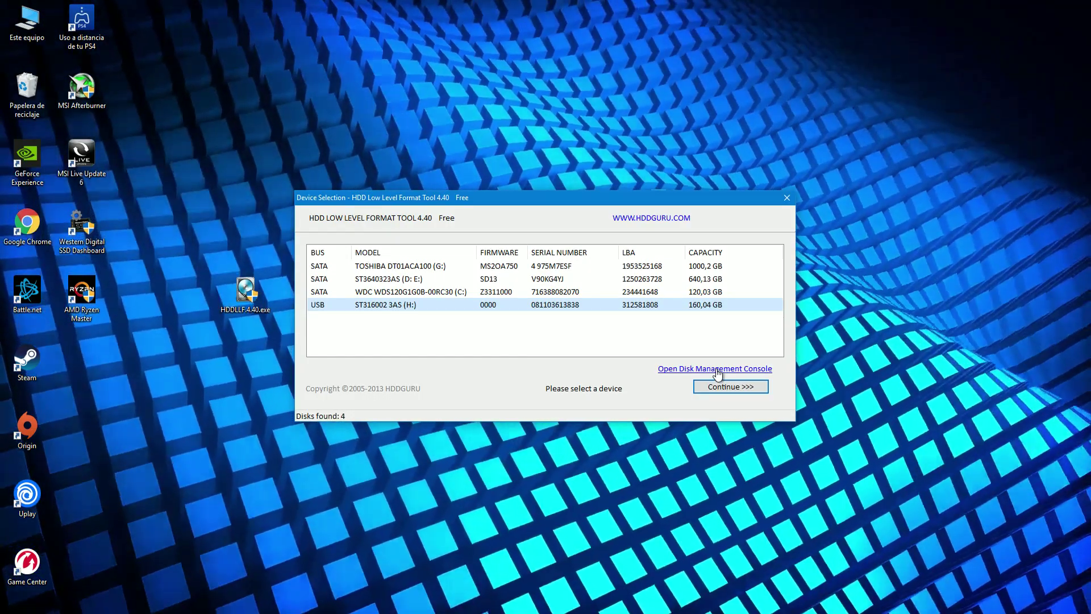
- Open the Disk Management console and check the model names of Disco 0 and Disco 1 in their properties
{"action": "left_click", "coordinate": [717, 370]}
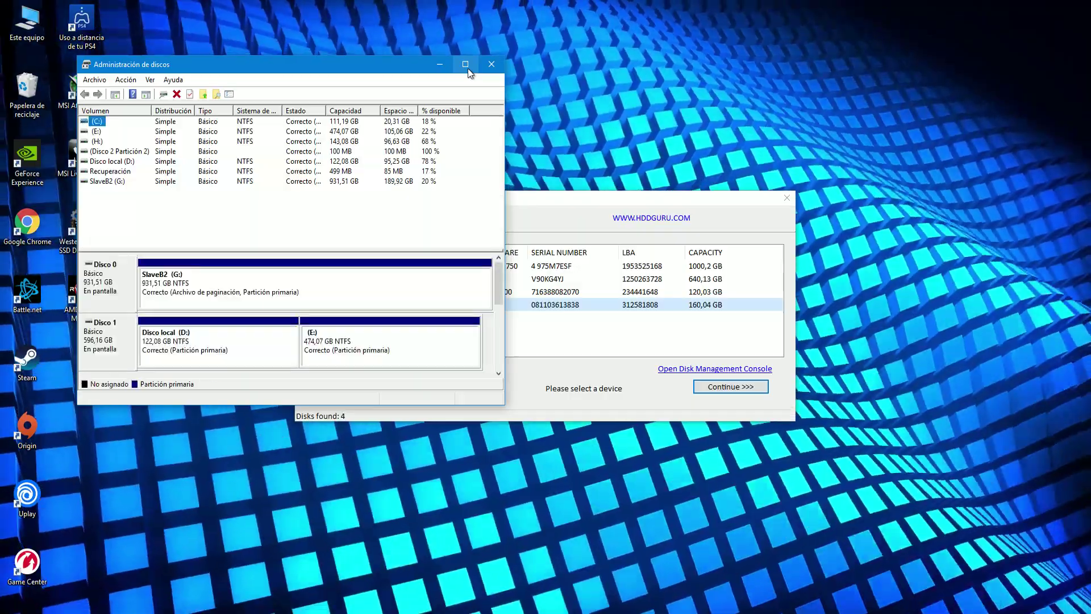
{"action": "left_click", "coordinate": [468, 69]}
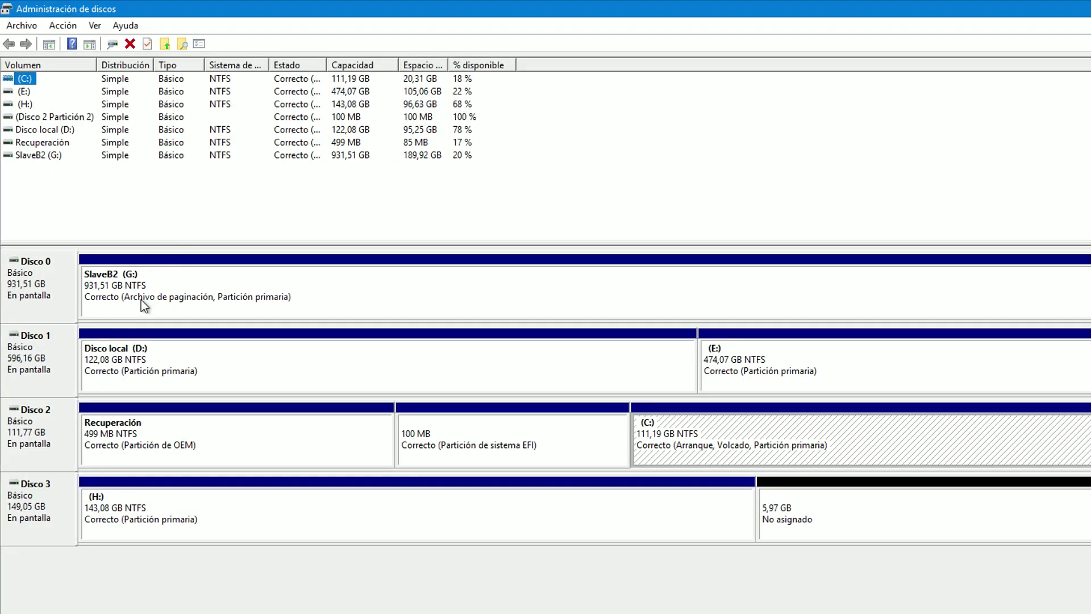
{"action": "right_click", "coordinate": [42, 286]}
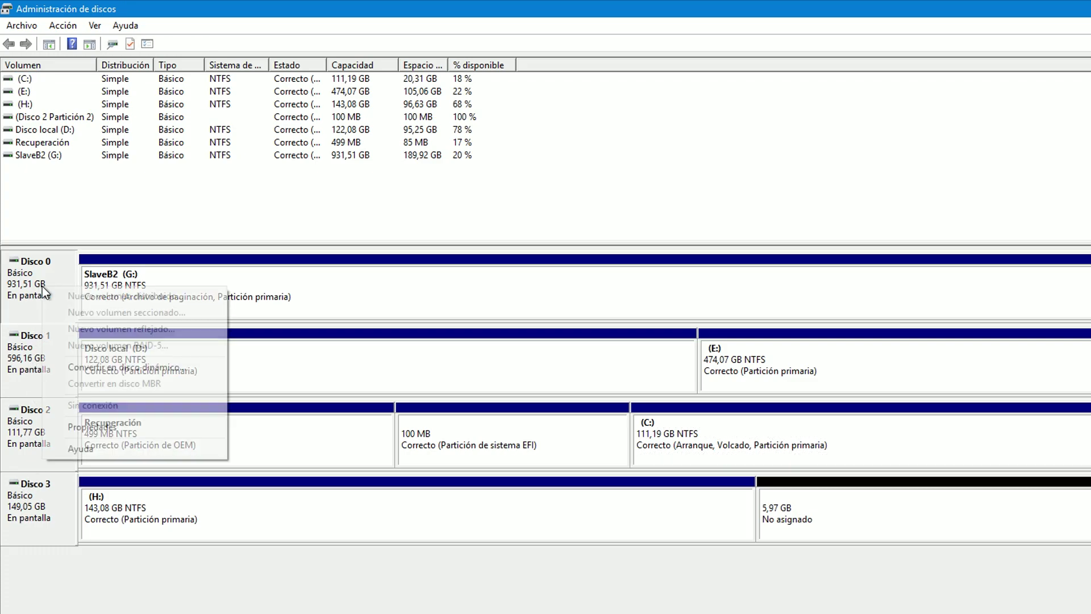
{"action": "left_click", "coordinate": [83, 429]}
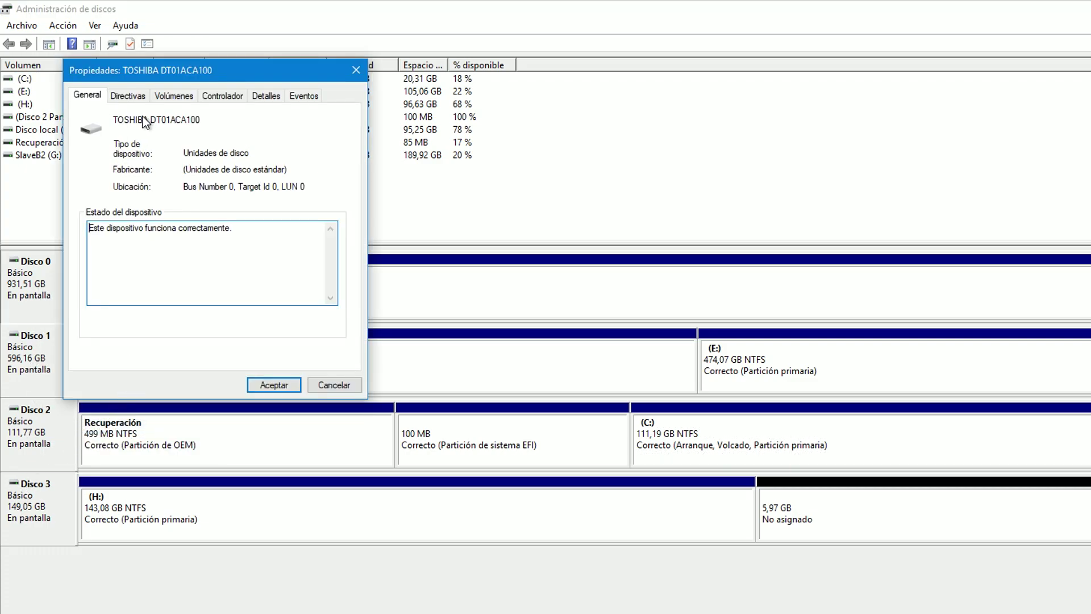
{"action": "left_click", "coordinate": [359, 71]}
{"action": "right_click", "coordinate": [40, 348]}
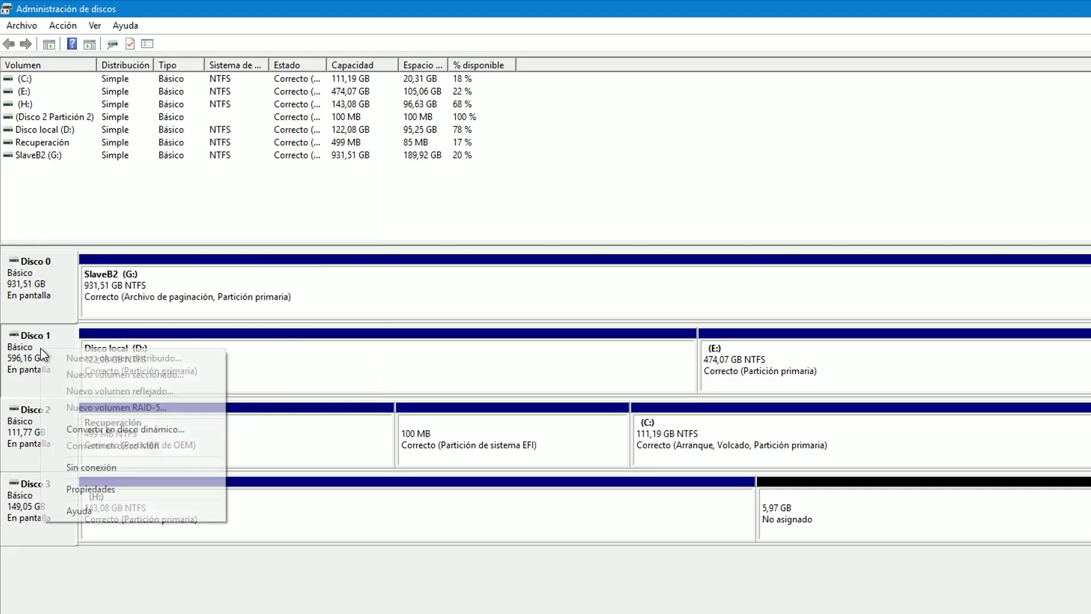
{"action": "left_click", "coordinate": [75, 490]}
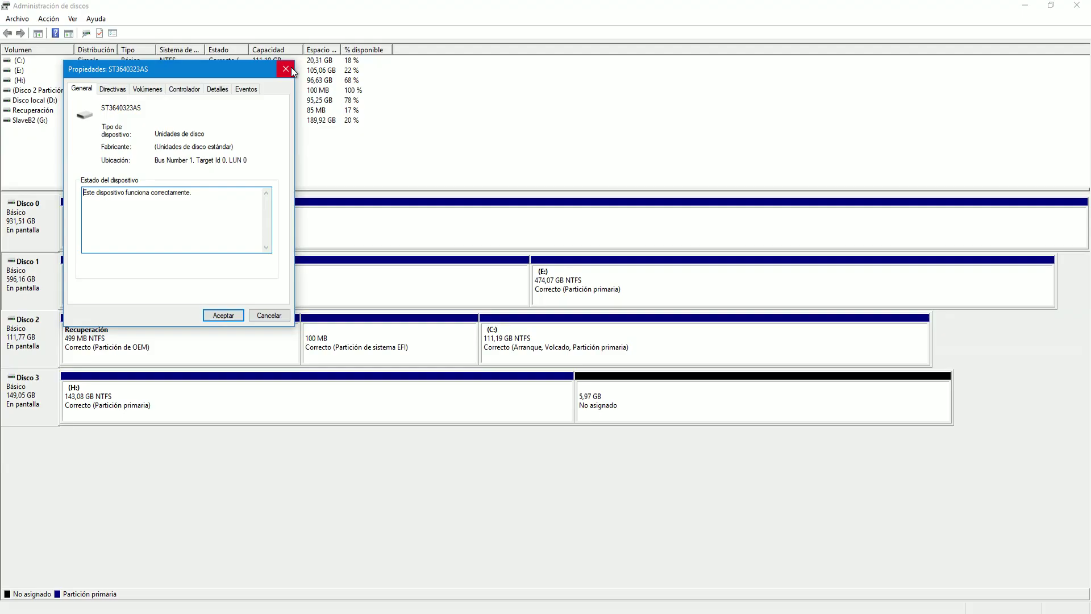
{"action": "left_click", "coordinate": [376, 89]}
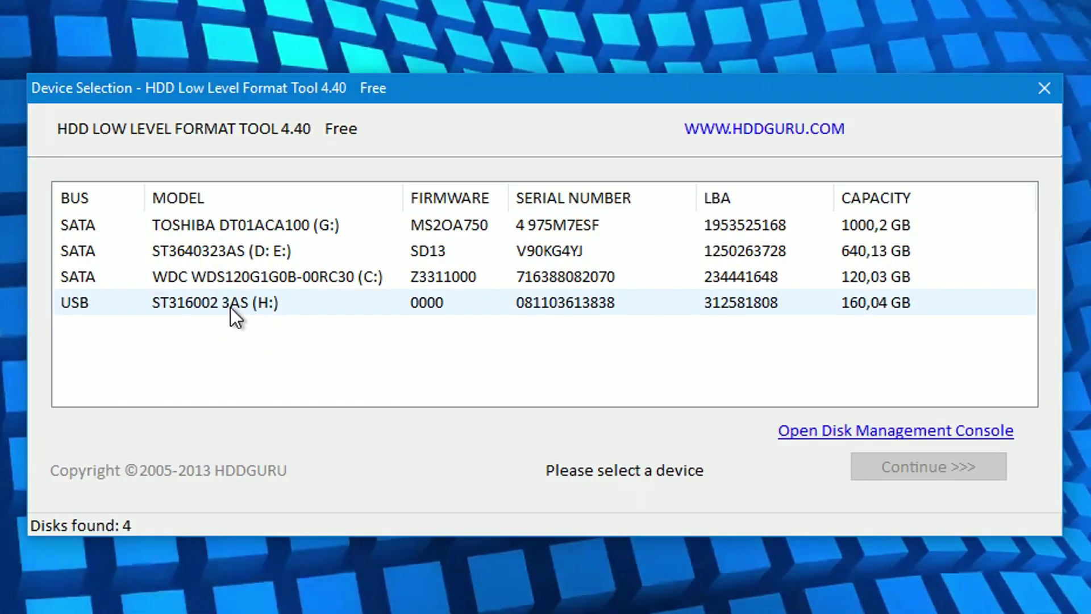
- Run a full low-level format on the USB drive ST316002 3AS (H:), accepting the loss of all its data
{"action": "left_click", "coordinate": [230, 307]}
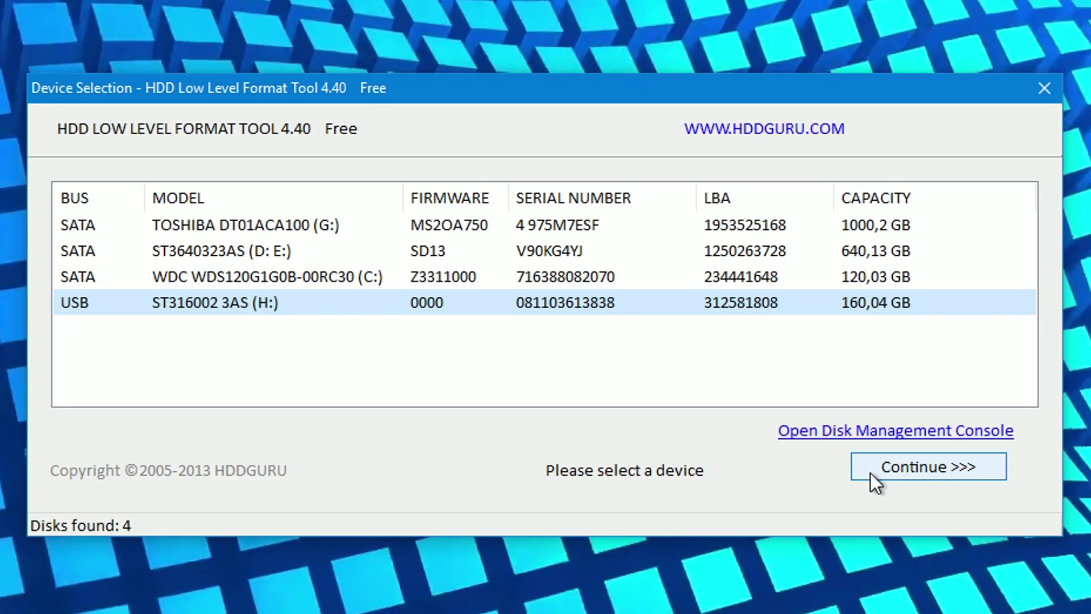
{"action": "left_click", "coordinate": [918, 469]}
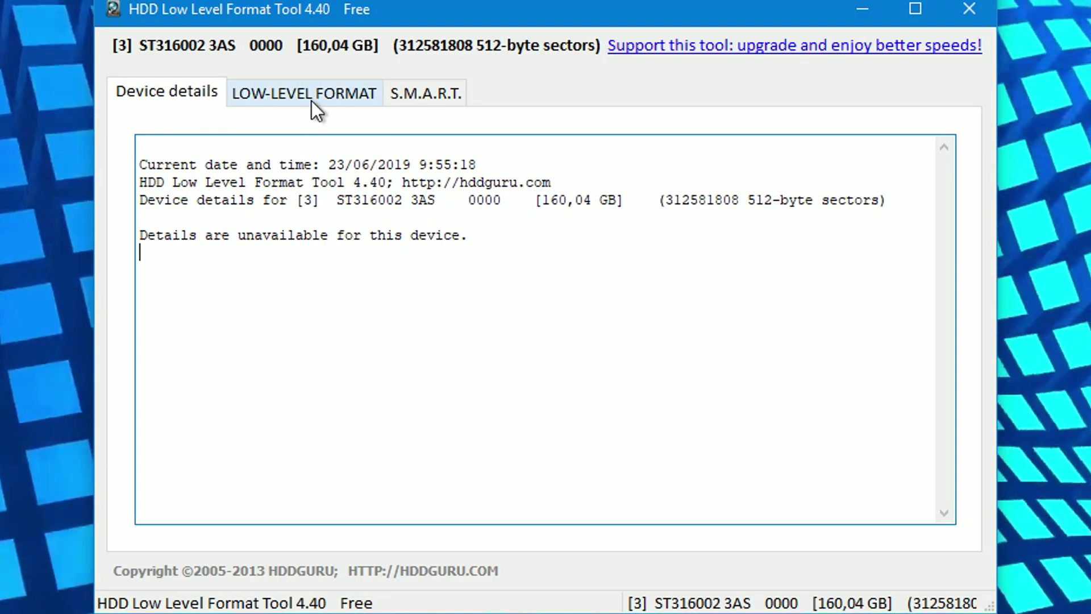
{"action": "left_click", "coordinate": [284, 96]}
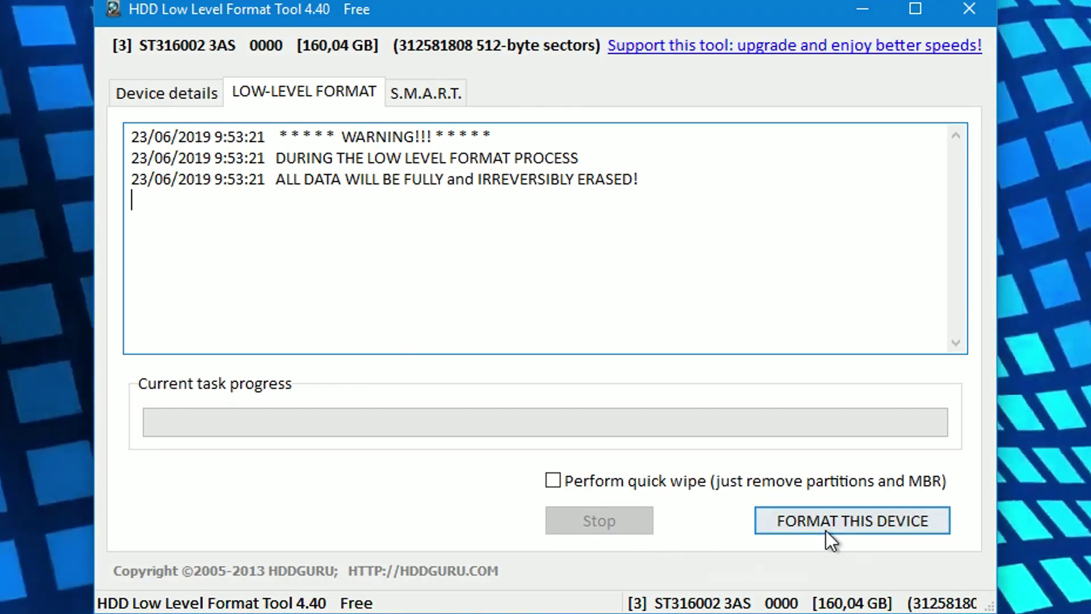
{"action": "left_click", "coordinate": [853, 528]}
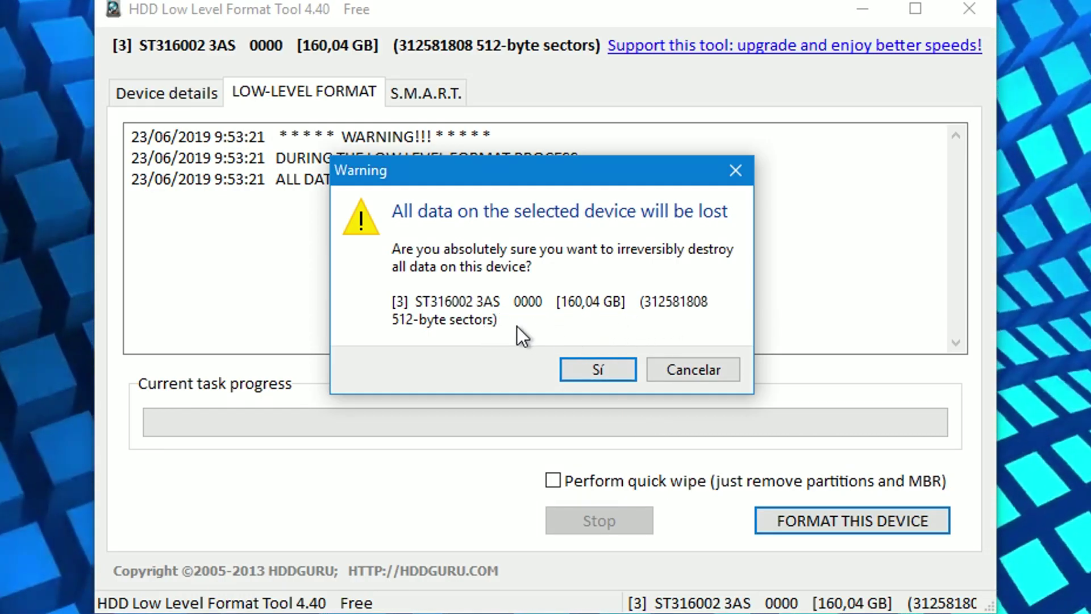
{"action": "left_click", "coordinate": [599, 370]}
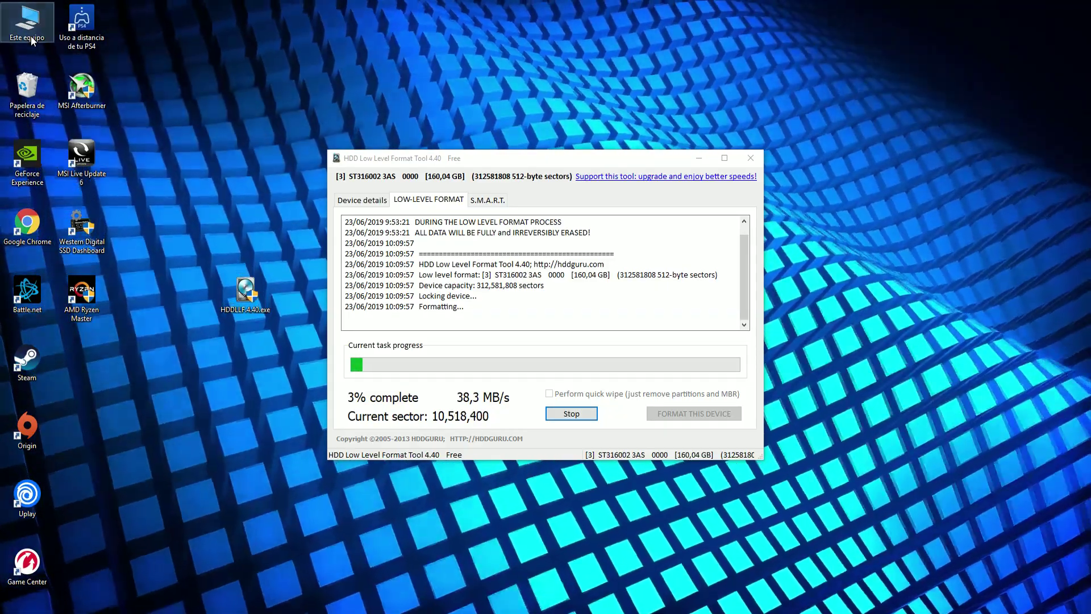
- Try to open Disco local (H:) from Este equipo while the low-level format is running
{"action": "double_click", "coordinate": [31, 36]}
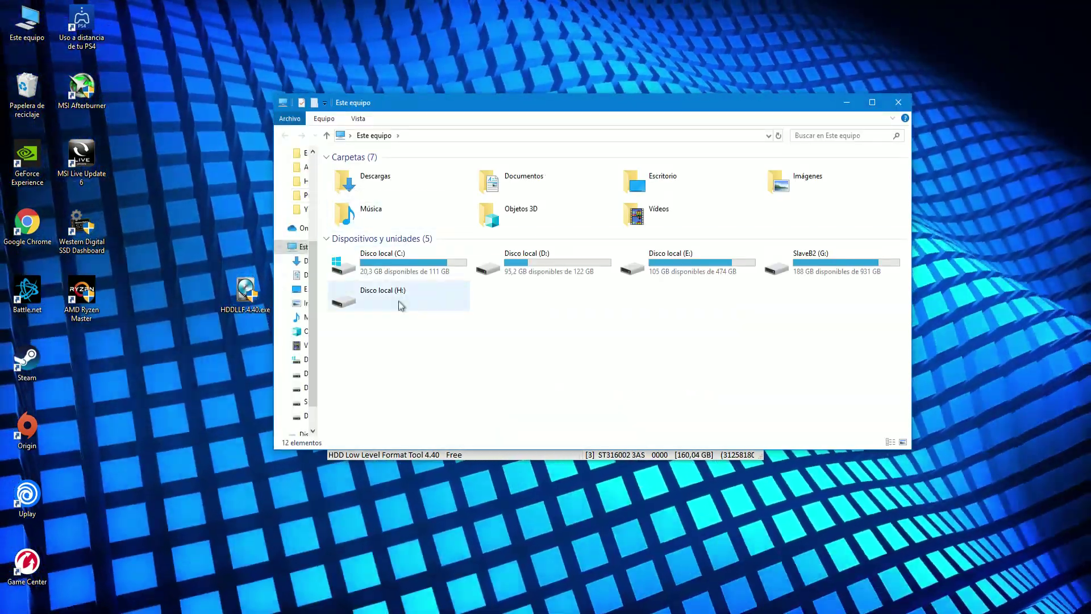
{"action": "left_click", "coordinate": [401, 305]}
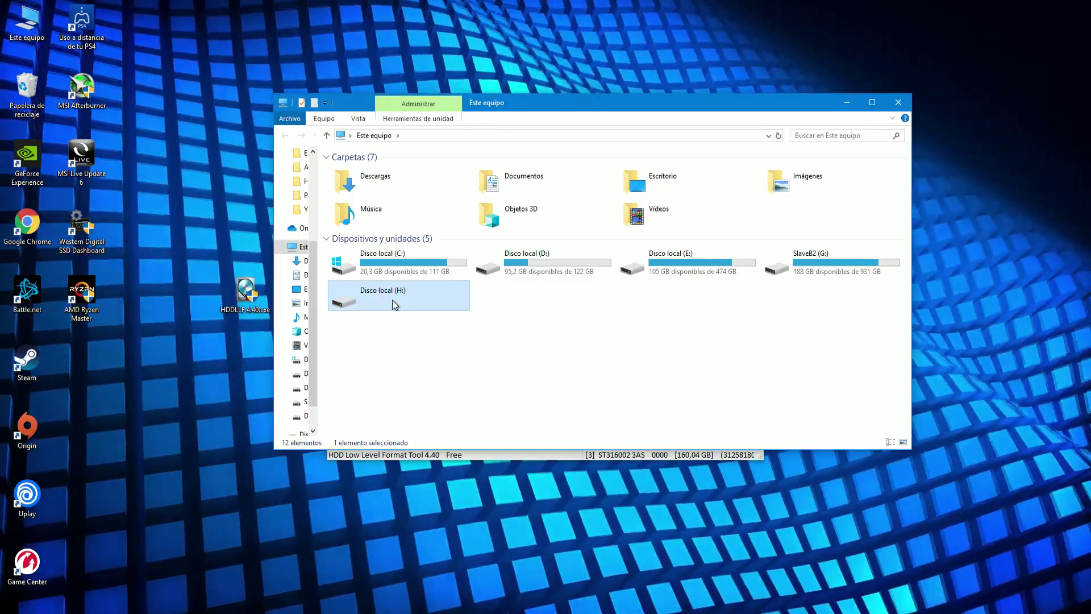
{"action": "double_click", "coordinate": [397, 303]}
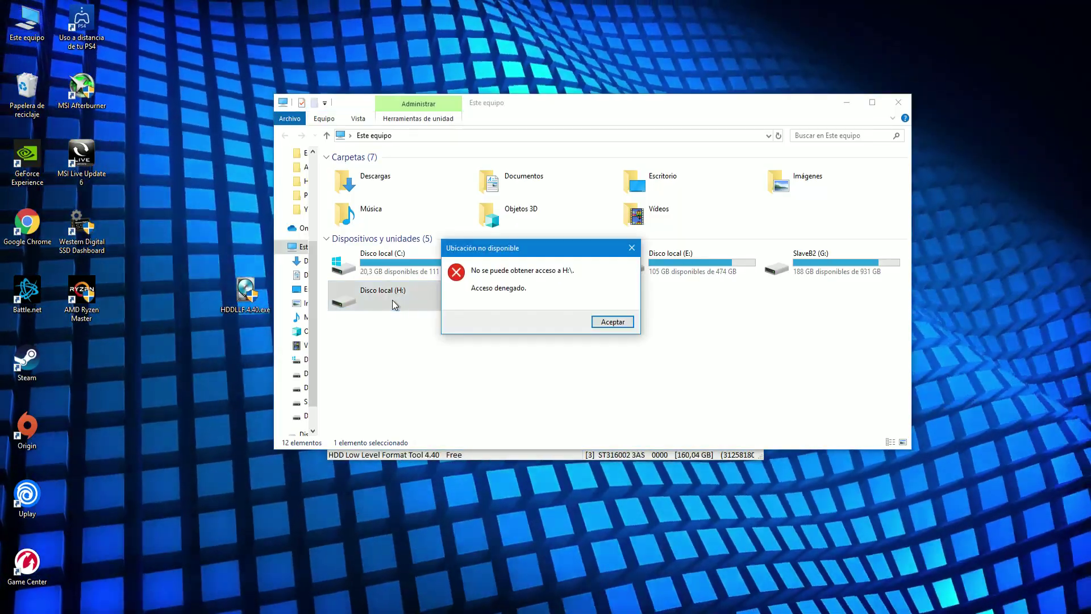
{"action": "left_click", "coordinate": [613, 322]}
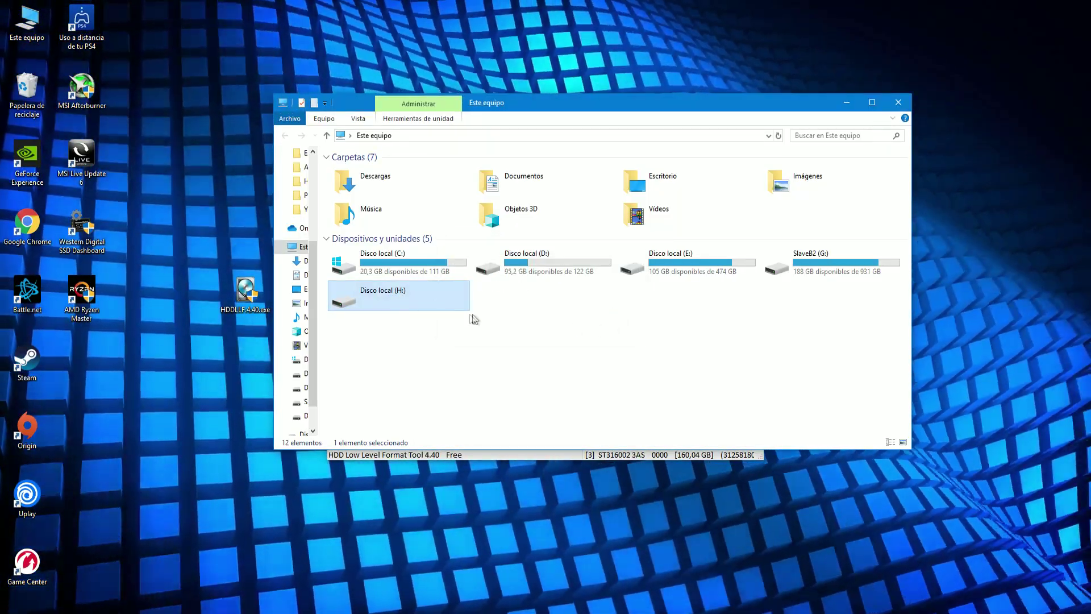
{"action": "left_click", "coordinate": [477, 344]}
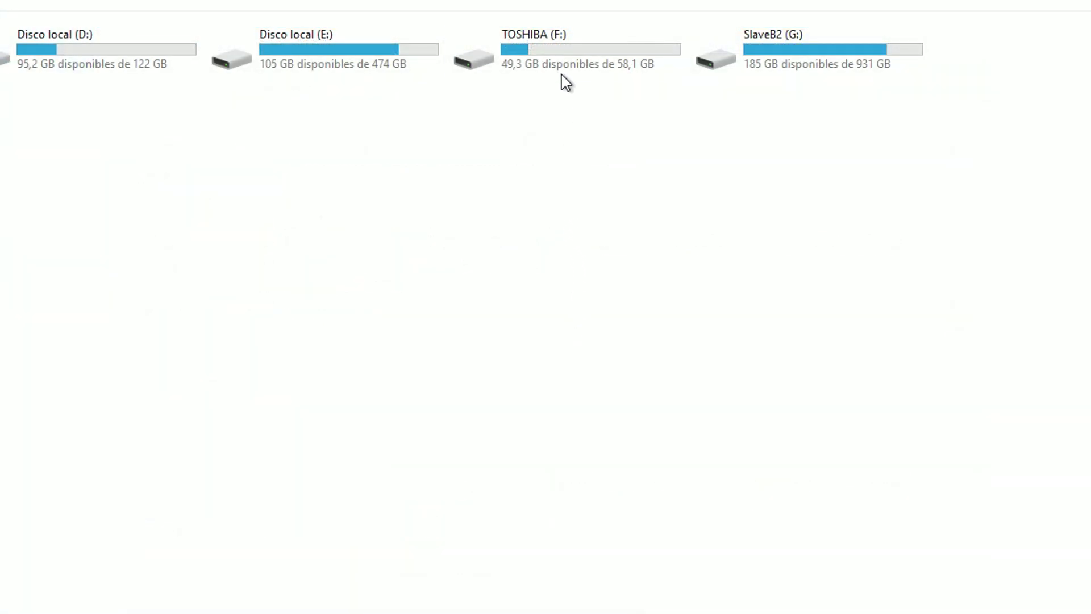
- Open the format settings for TOSHIBA (F:), review the file system options and choose exFAT
{"action": "right_click", "coordinate": [564, 59]}
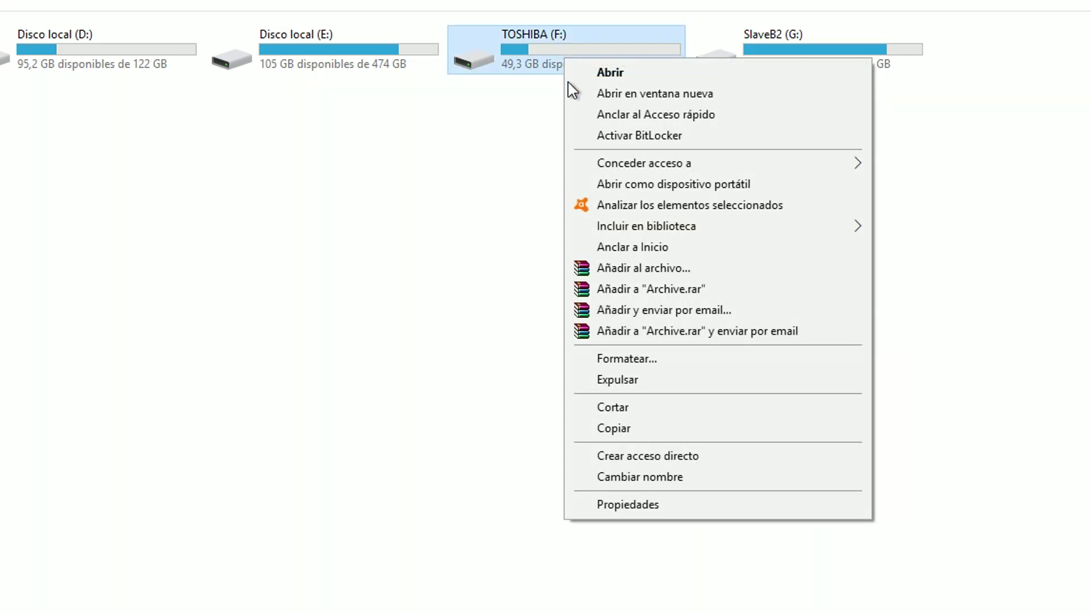
{"action": "left_click", "coordinate": [632, 358]}
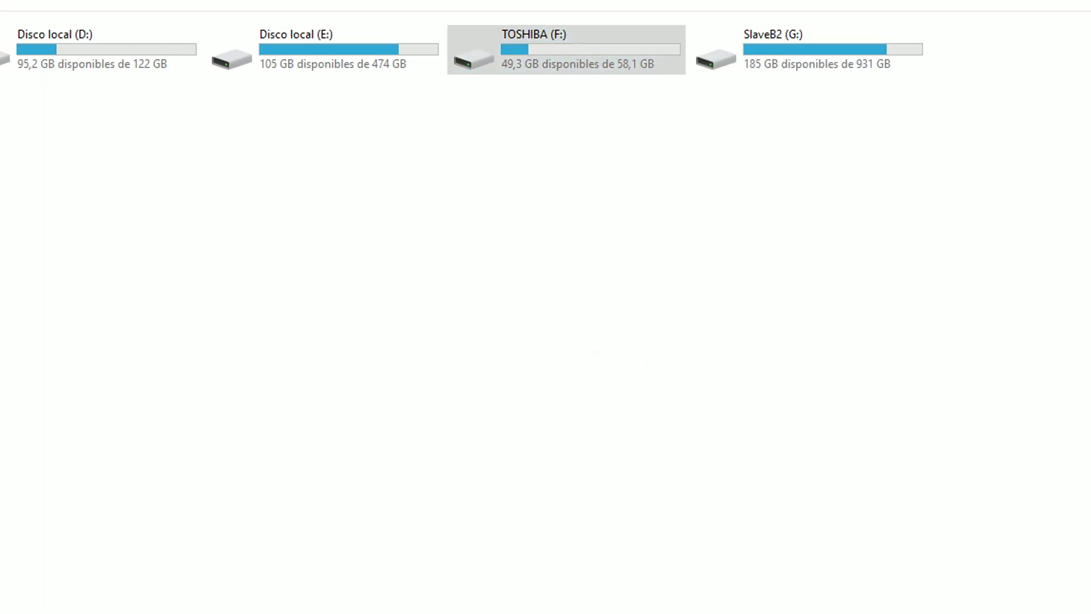
{"action": "left_click_drag", "start_coordinate": [377, 106], "coordinate": [444, 99]}
{"action": "left_click", "coordinate": [418, 196]}
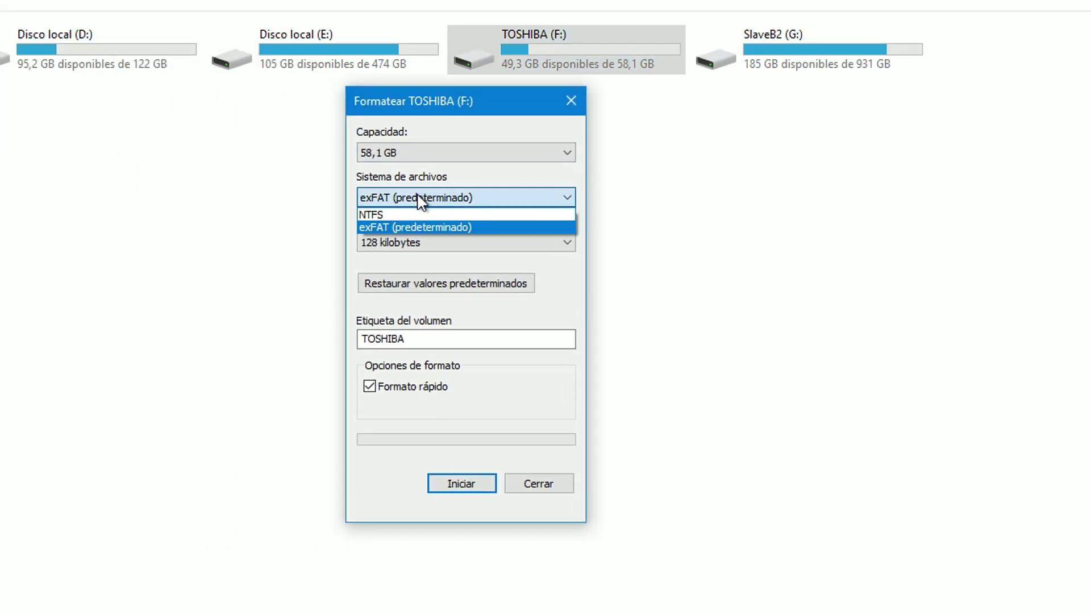
{"action": "left_click", "coordinate": [414, 226]}
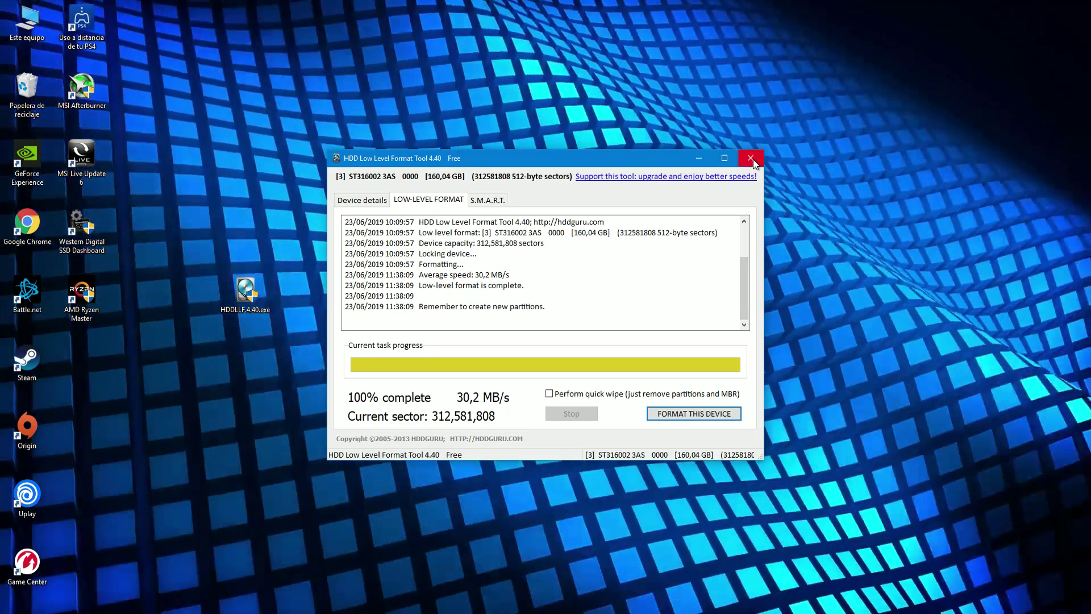
- Close the low-level format tool and check which drives are listed in Este equipo
{"action": "left_click", "coordinate": [752, 159]}
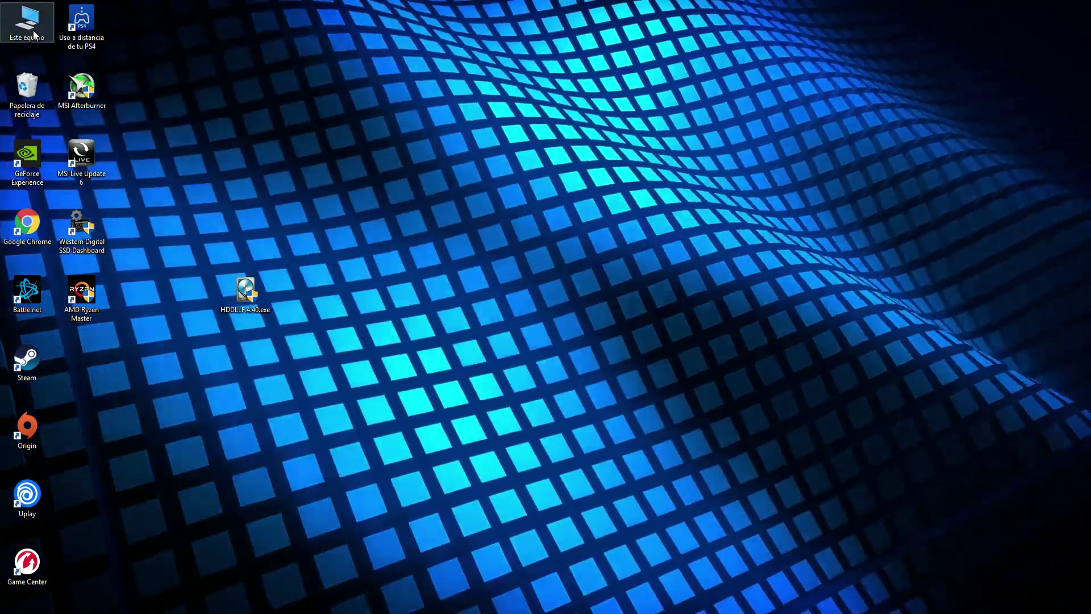
{"action": "double_click", "coordinate": [35, 35]}
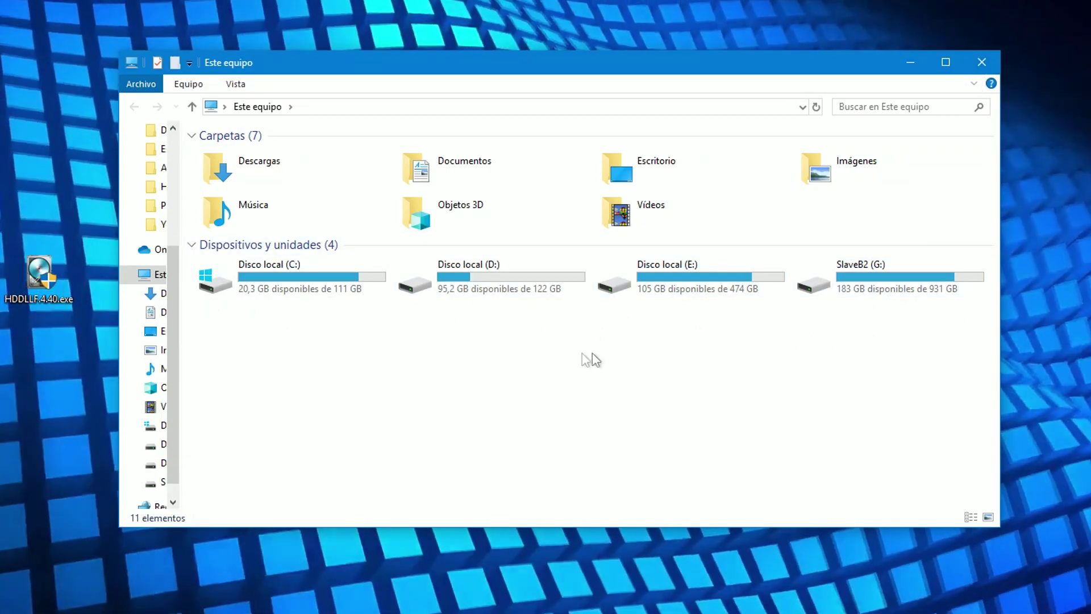
{"action": "left_click", "coordinate": [983, 62]}
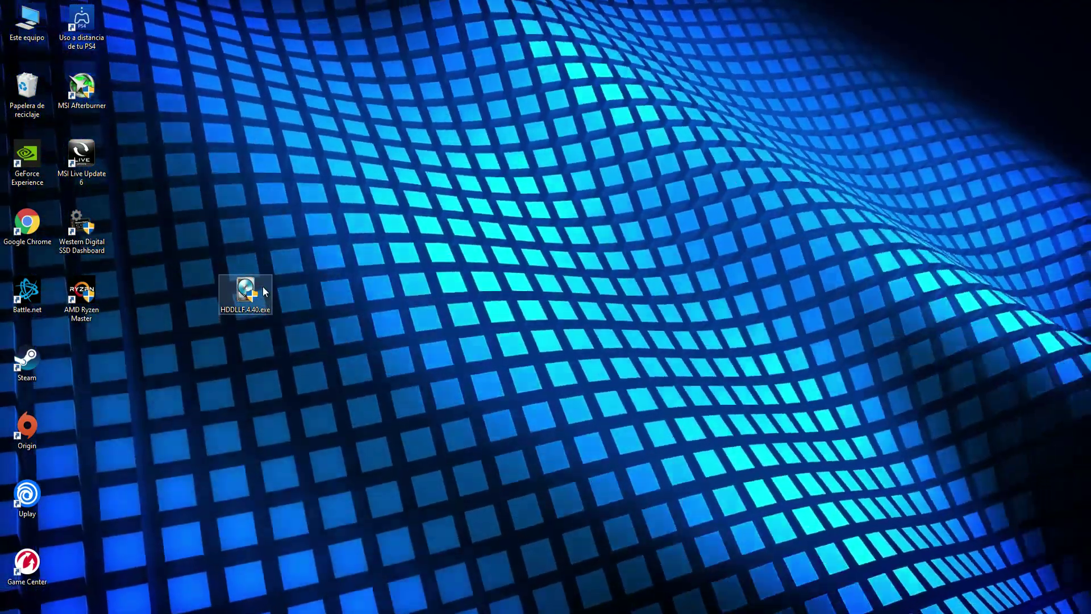
- Launch HDDLLF.4.40.exe in its free mode and open the Disk Management console from it
{"action": "double_click", "coordinate": [247, 293]}
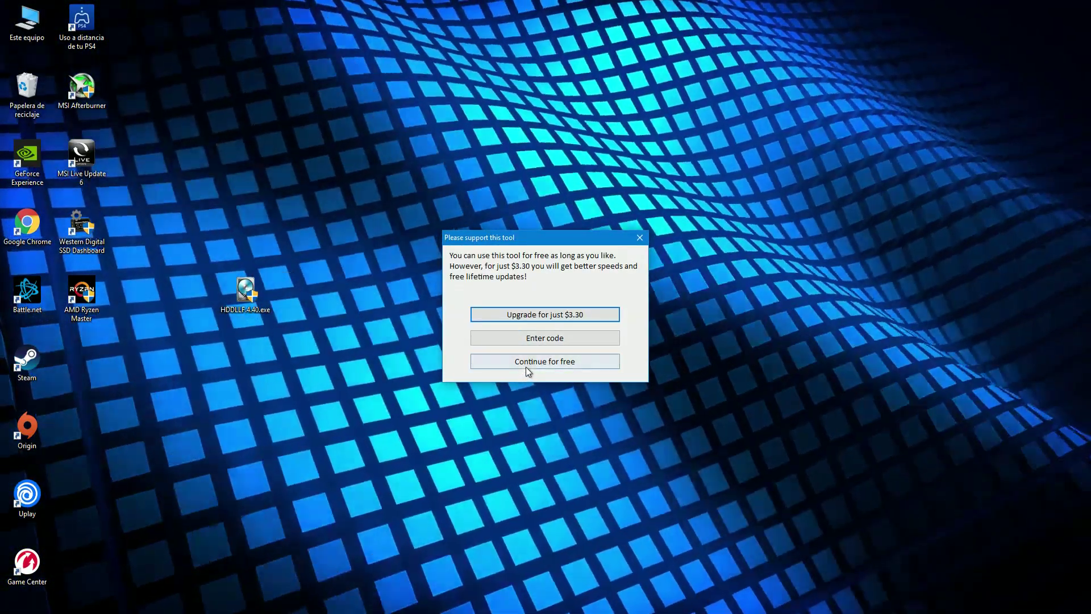
{"action": "left_click", "coordinate": [526, 367]}
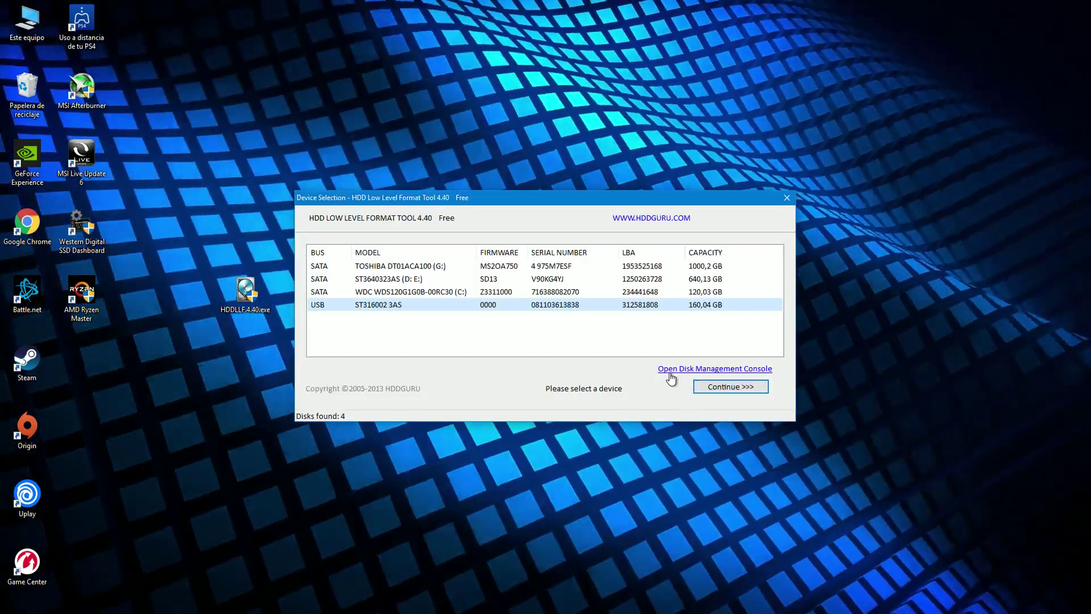
{"action": "left_click", "coordinate": [666, 370]}
- Initialize Disco 3 with the GPT partition style
{"action": "left_click", "coordinate": [465, 65]}
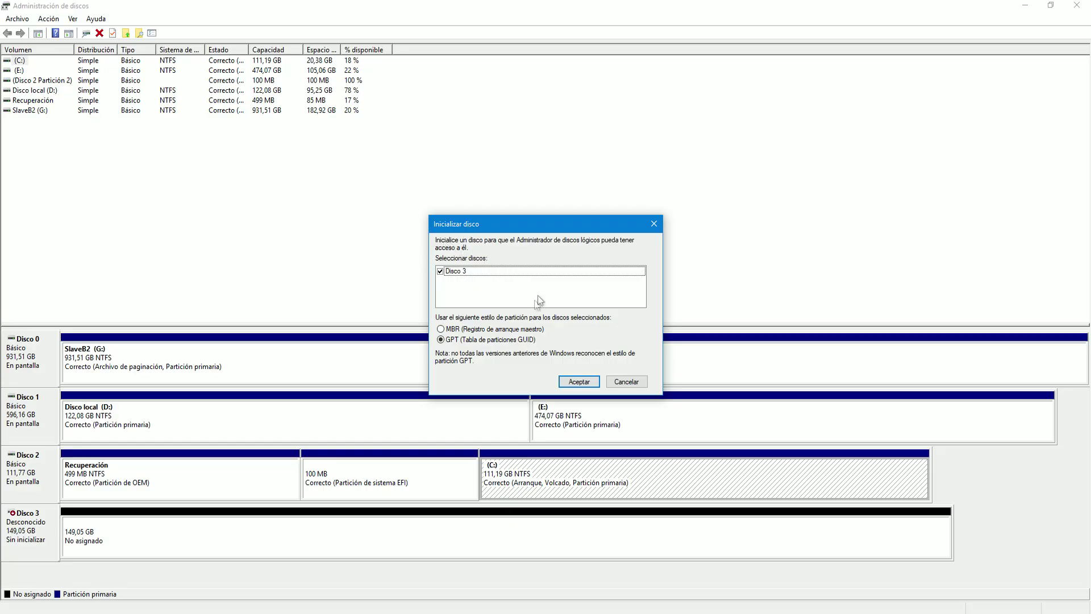
{"action": "left_click", "coordinate": [577, 381]}
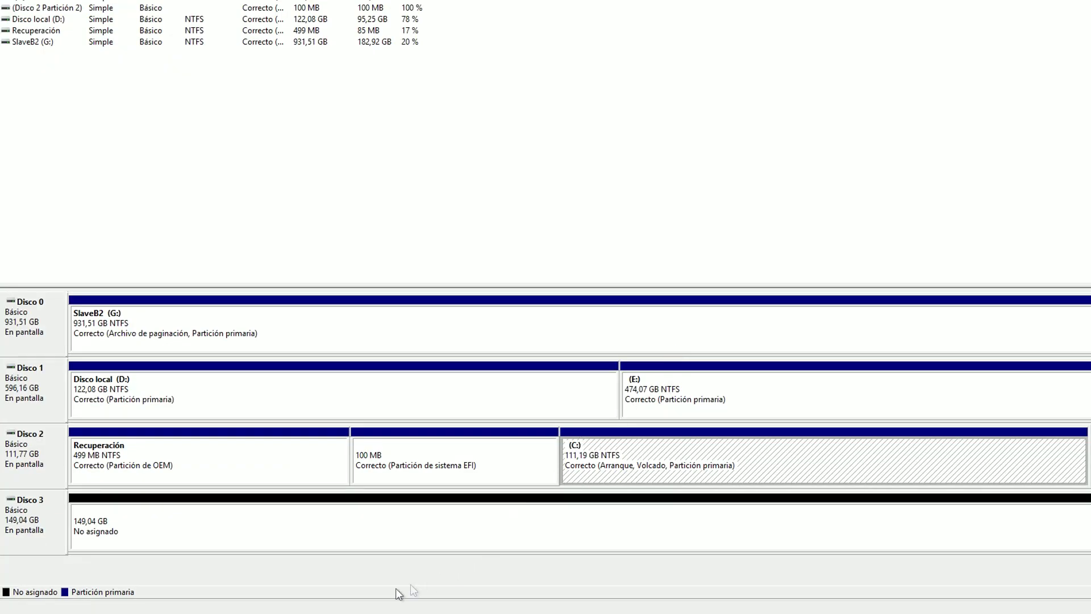
- Start a new simple volume on the unallocated space of Disco 3, using the full size of 152610 MB
{"action": "left_click", "coordinate": [402, 541]}
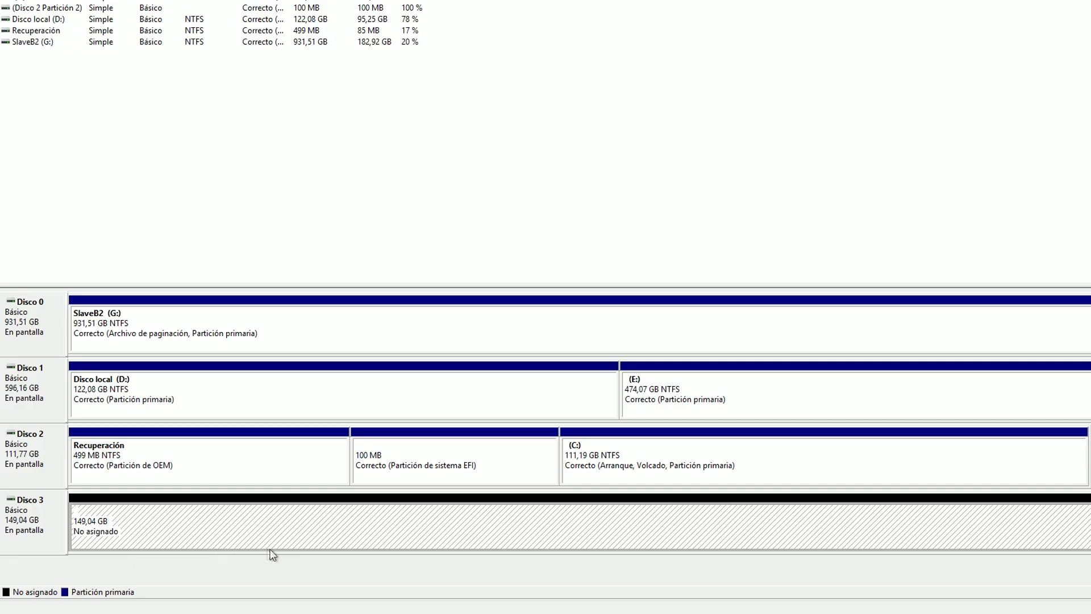
{"action": "right_click", "coordinate": [460, 532]}
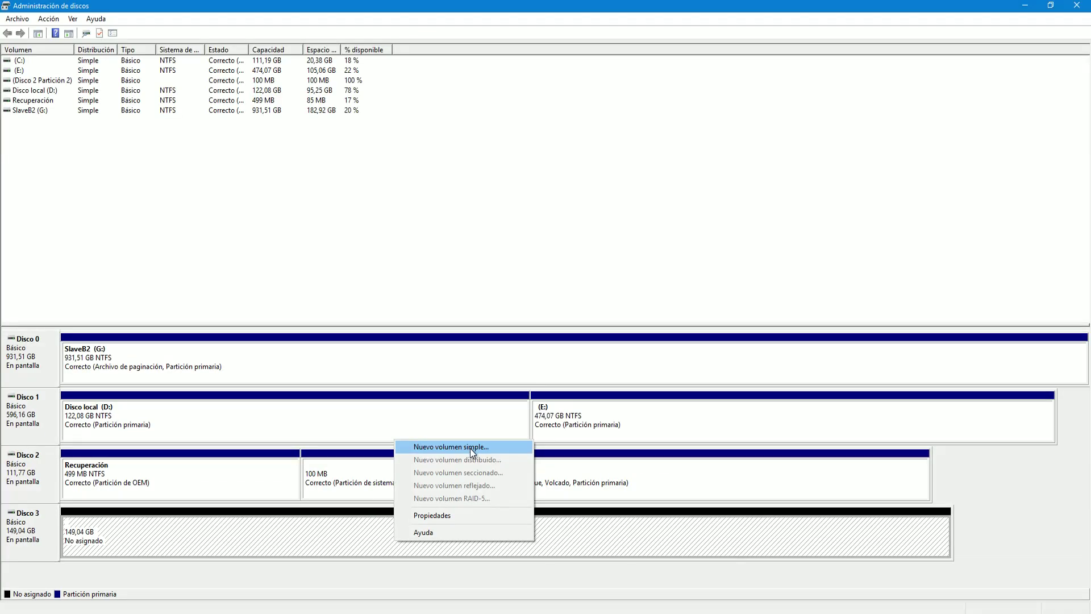
{"action": "left_click", "coordinate": [541, 424]}
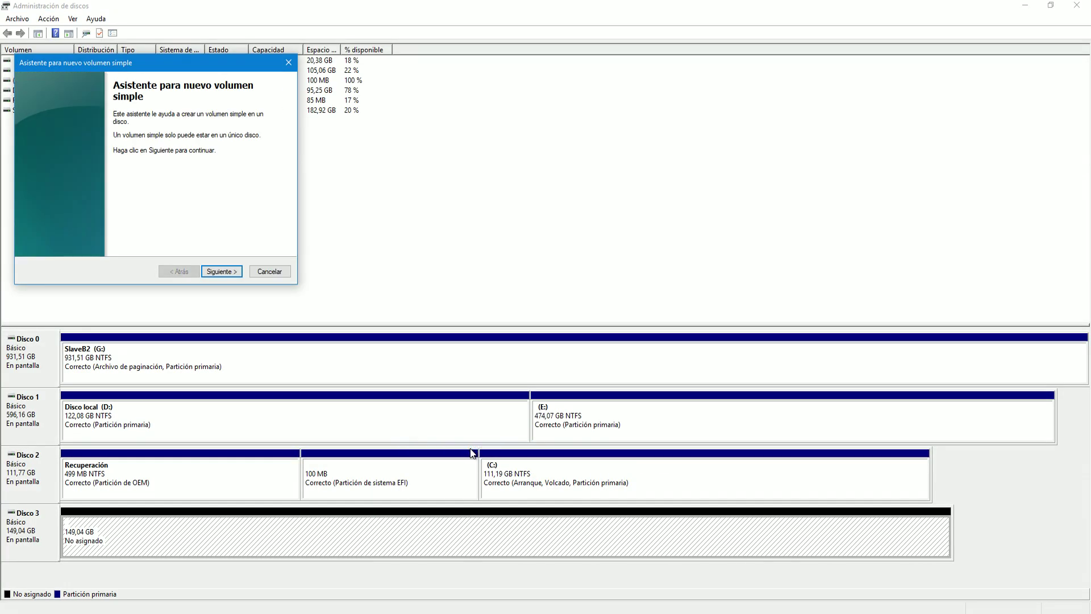
{"action": "left_click_drag", "start_coordinate": [158, 61], "coordinate": [346, 278]}
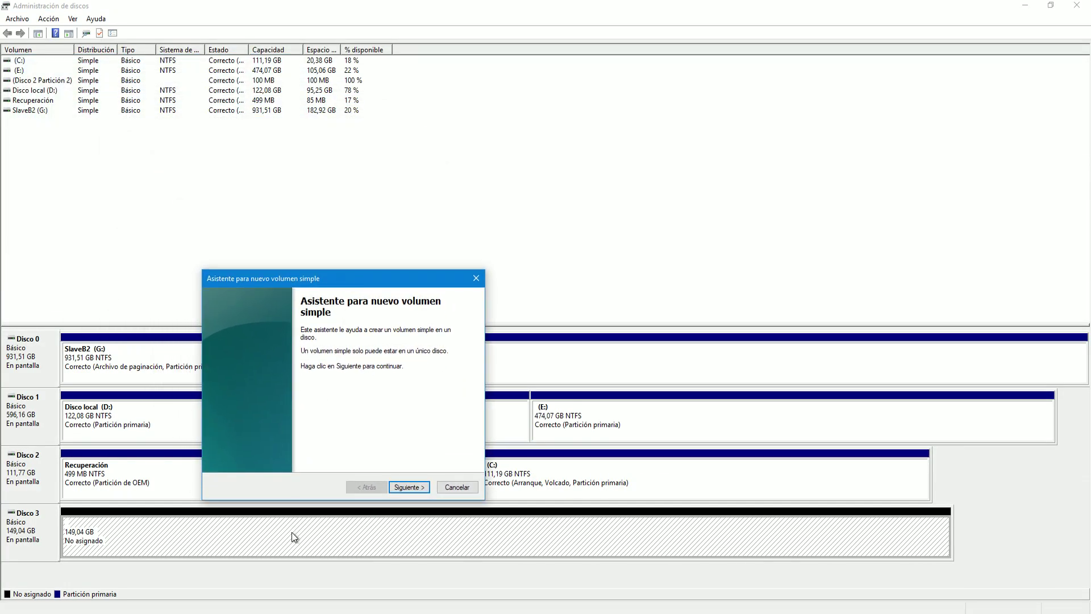
{"action": "left_click", "coordinate": [408, 487]}
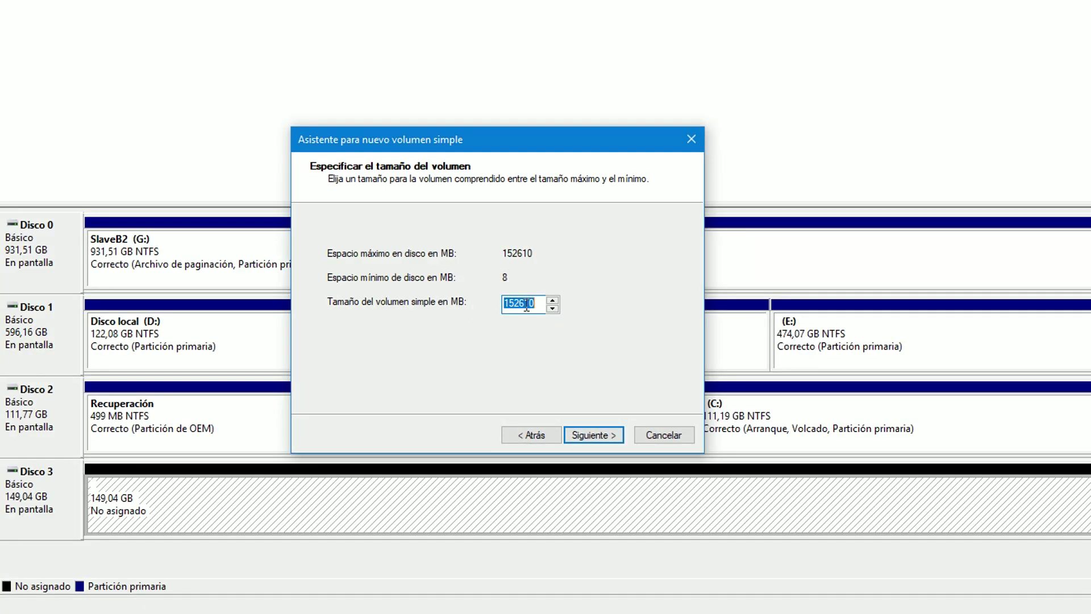
{"action": "left_click", "coordinate": [607, 439]}
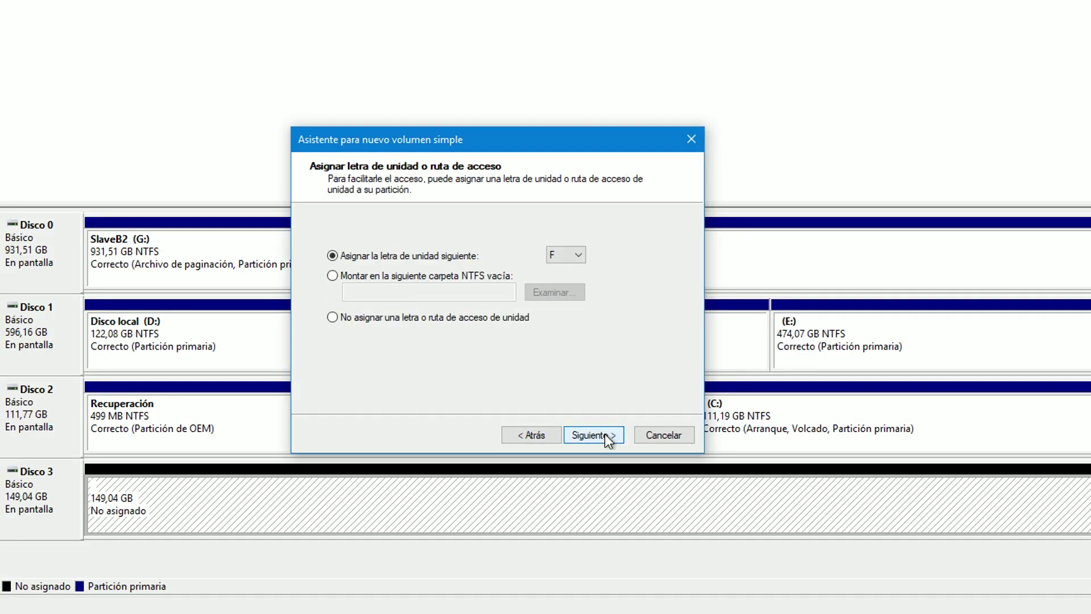
- Assign drive letter F to the new volume
{"action": "left_click", "coordinate": [566, 257]}
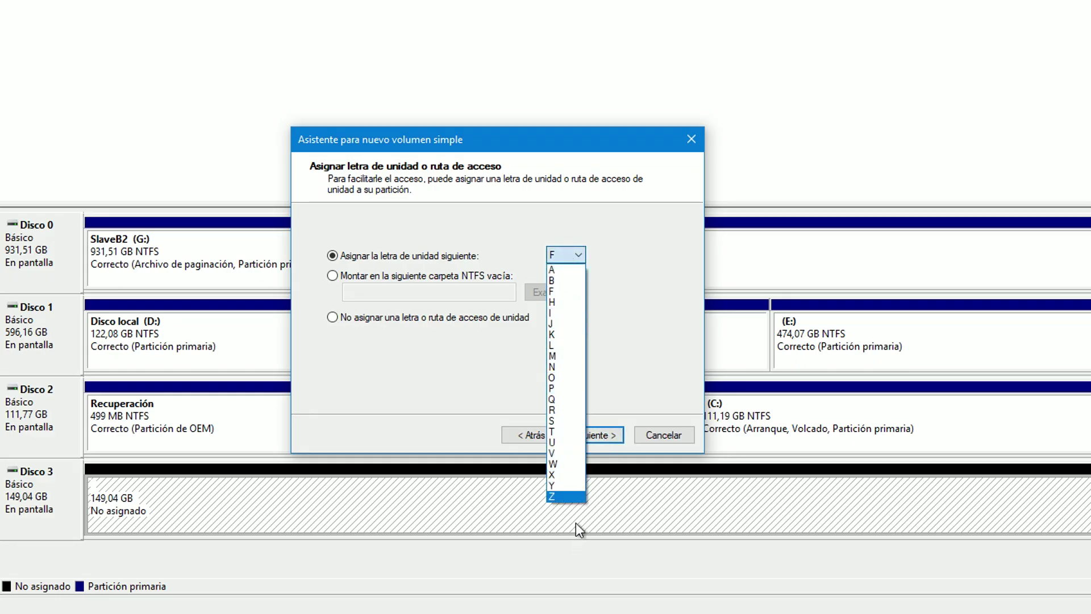
{"action": "left_click", "coordinate": [561, 292]}
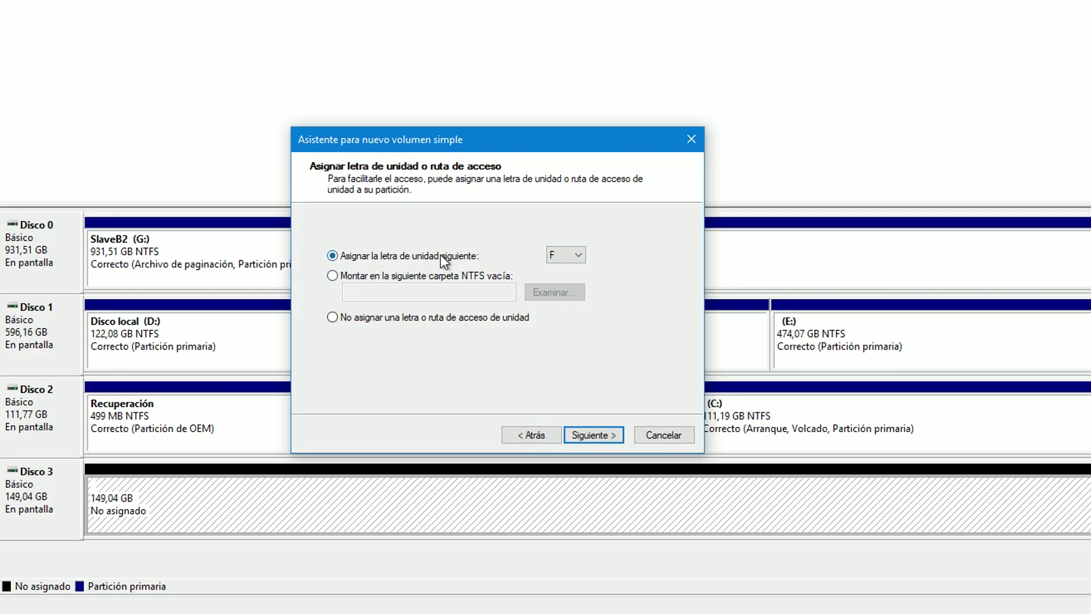
{"action": "left_click", "coordinate": [594, 437]}
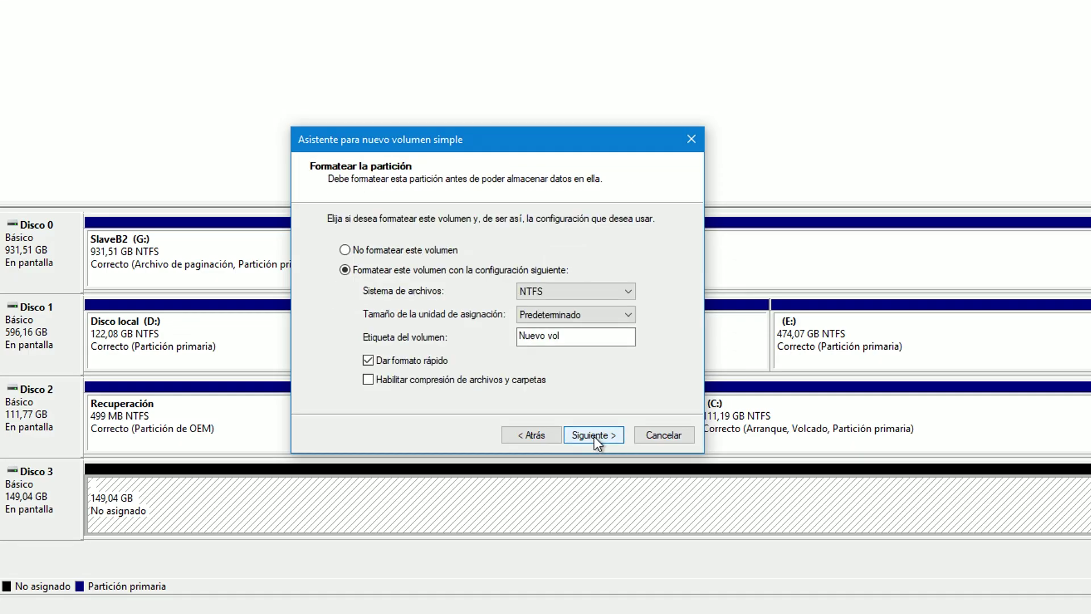
- Quick format the new volume as NTFS with the default allocation unit size and label Nuevo vol, and finish creating it
{"action": "left_click", "coordinate": [599, 291]}
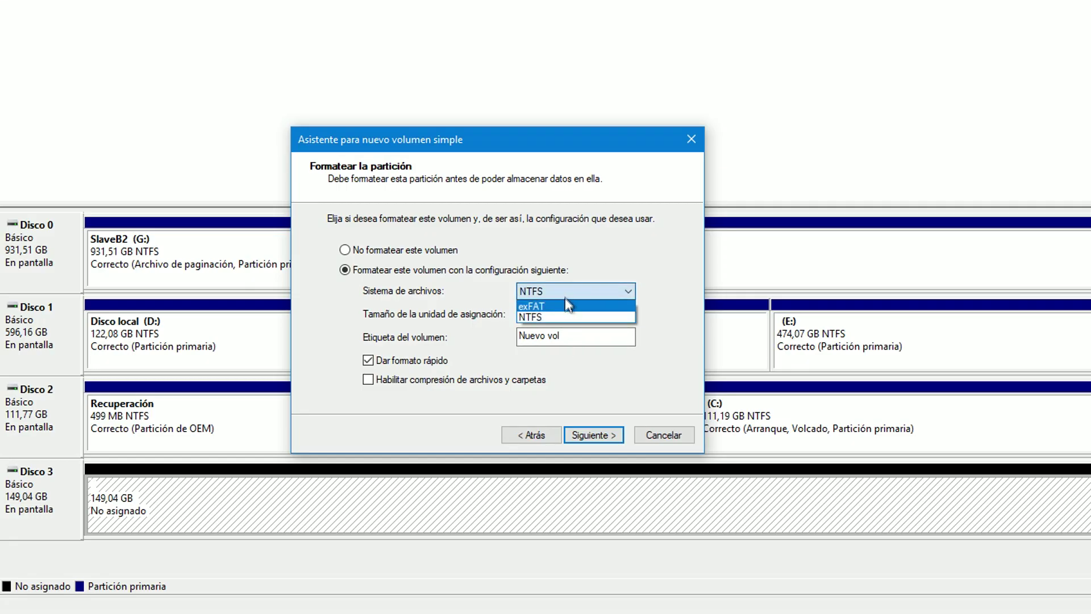
{"action": "left_click", "coordinate": [561, 318]}
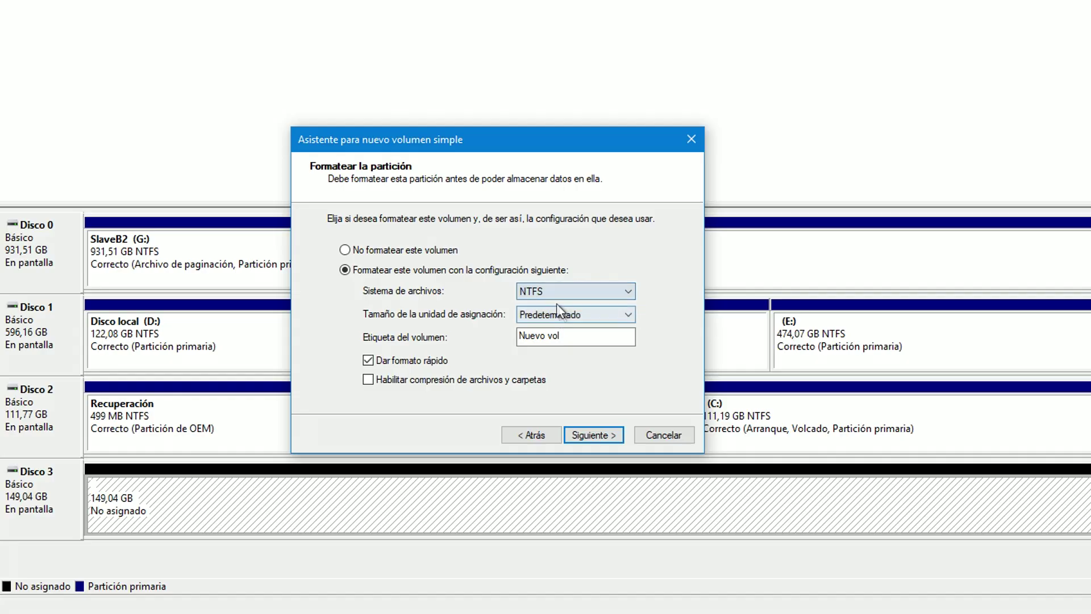
{"action": "left_click", "coordinate": [554, 311]}
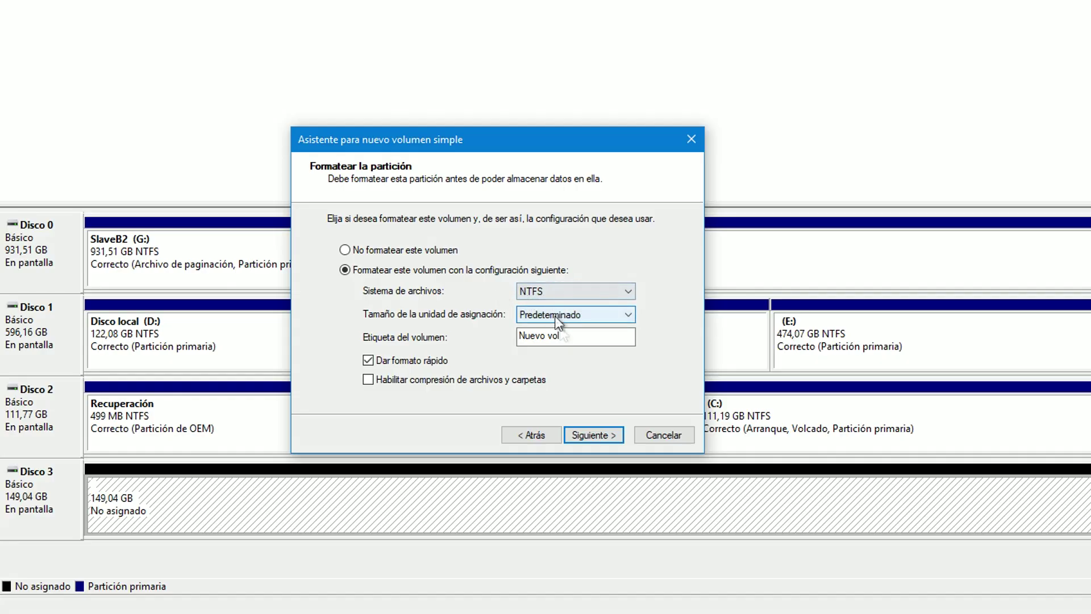
{"action": "left_click", "coordinate": [599, 437]}
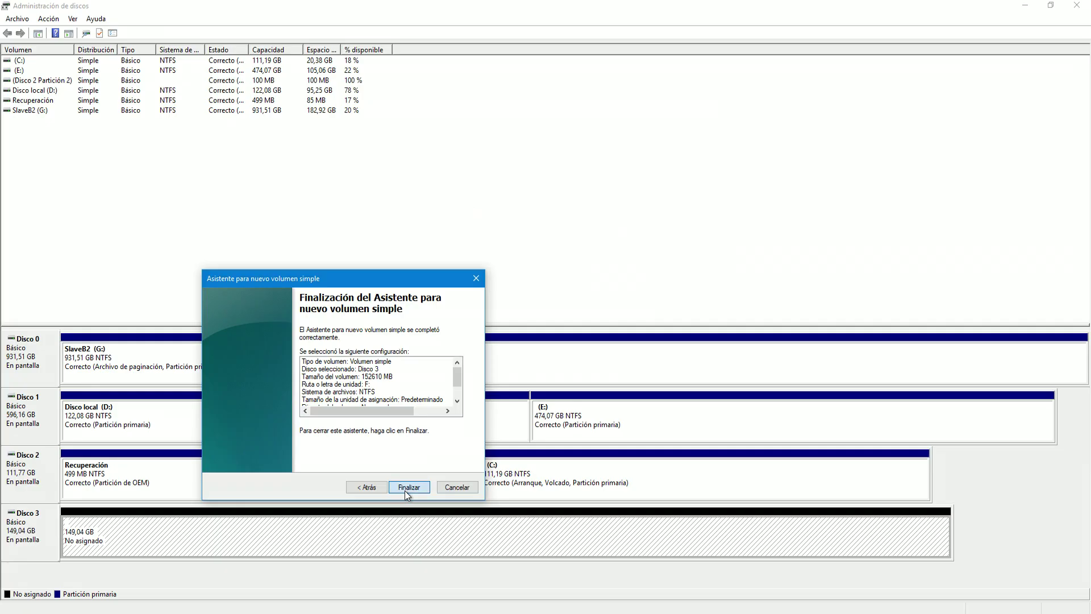
{"action": "left_click", "coordinate": [597, 435]}
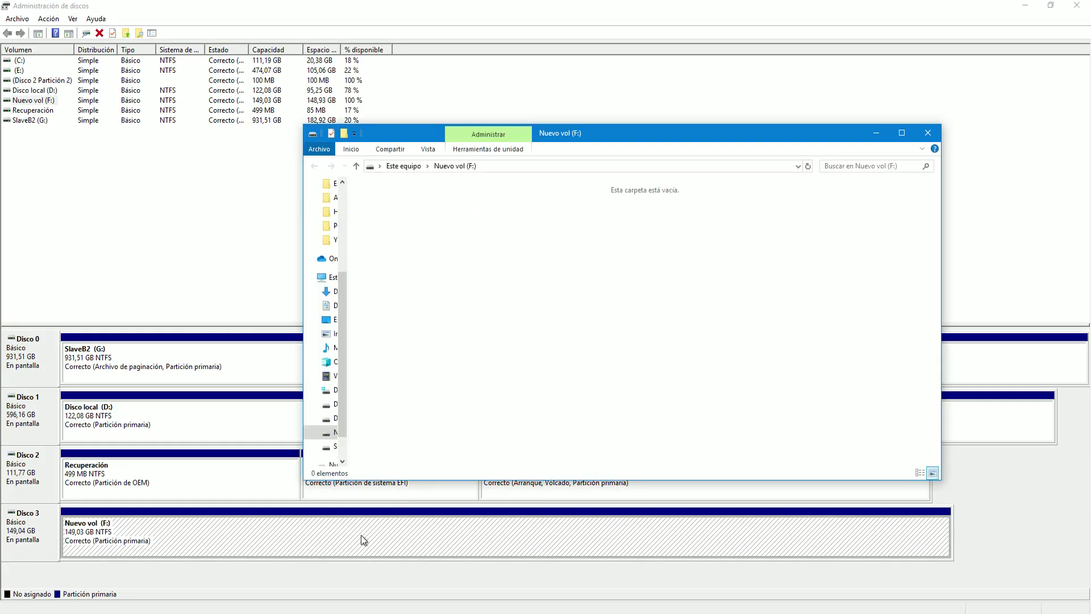
- Check the Nuevo vol (F:) drive and its contents in Este equipo
{"action": "left_click", "coordinate": [402, 166]}
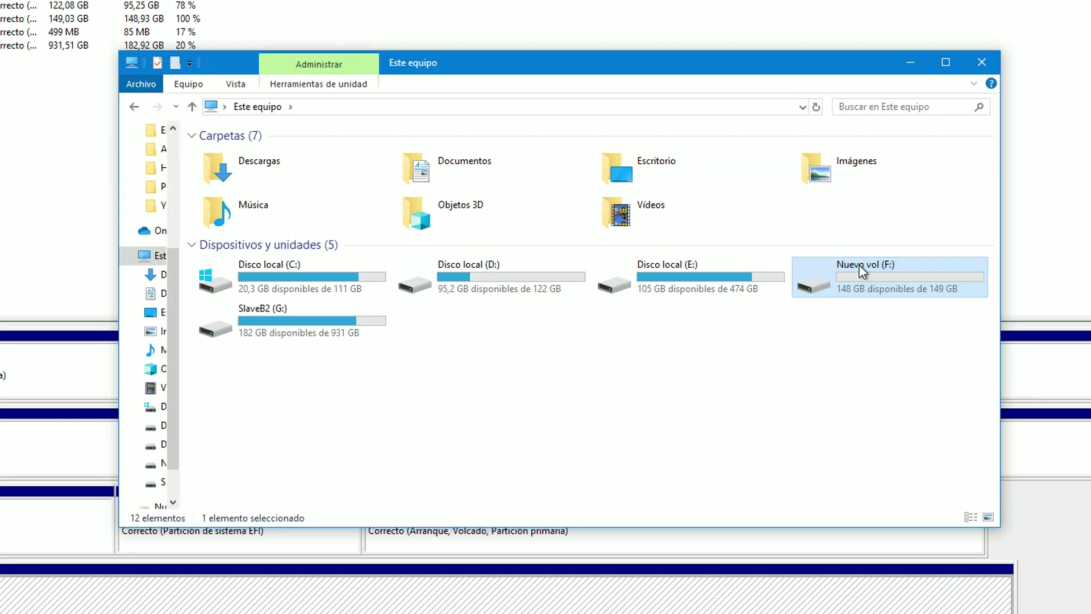
{"action": "double_click", "coordinate": [862, 272]}
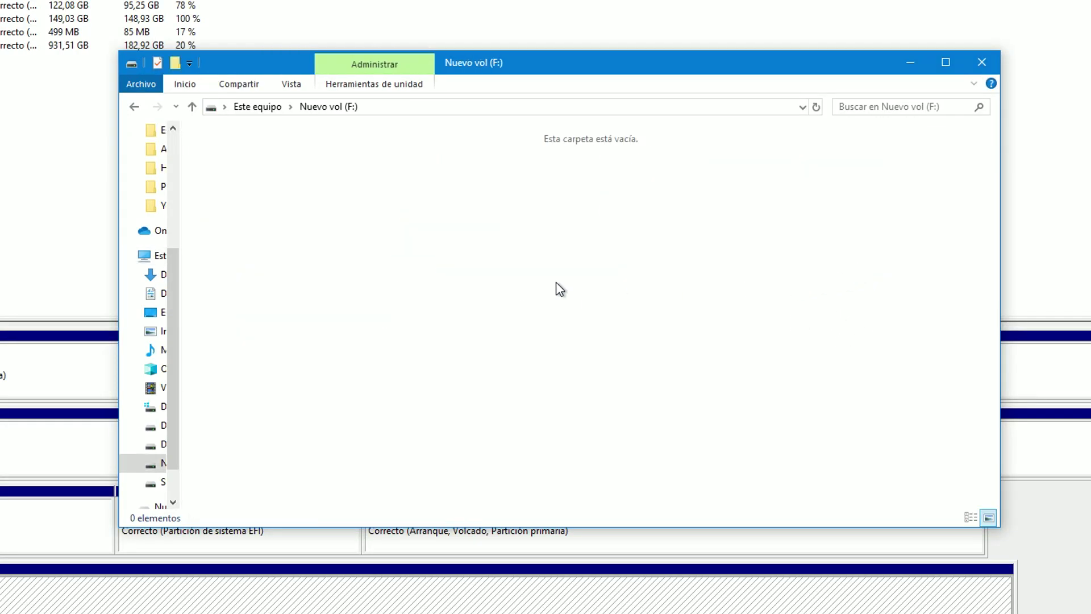
{"action": "left_click", "coordinate": [256, 108]}
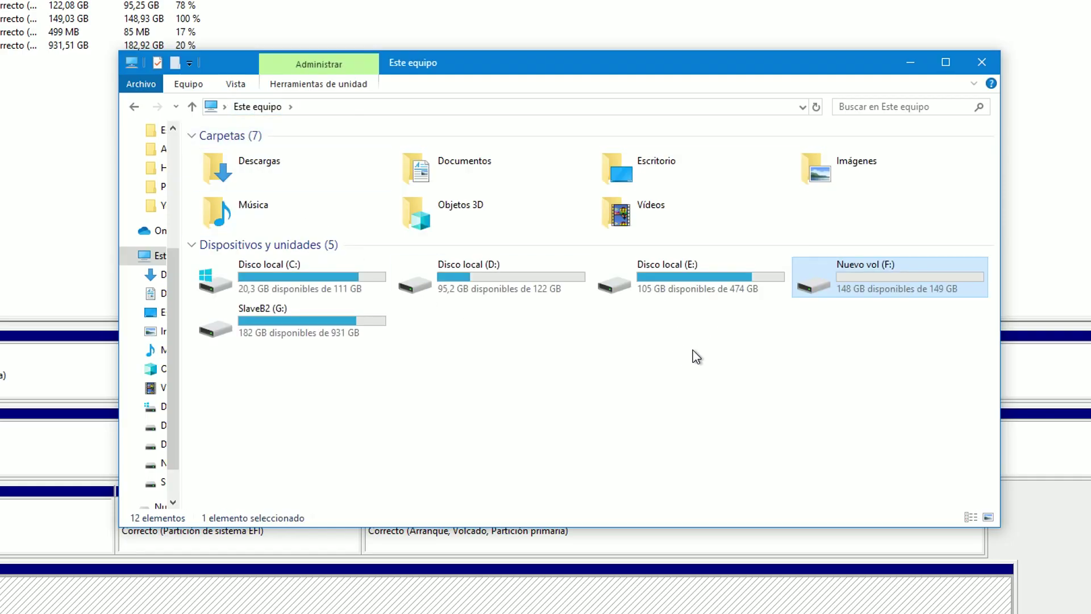
{"action": "double_click", "coordinate": [866, 287]}
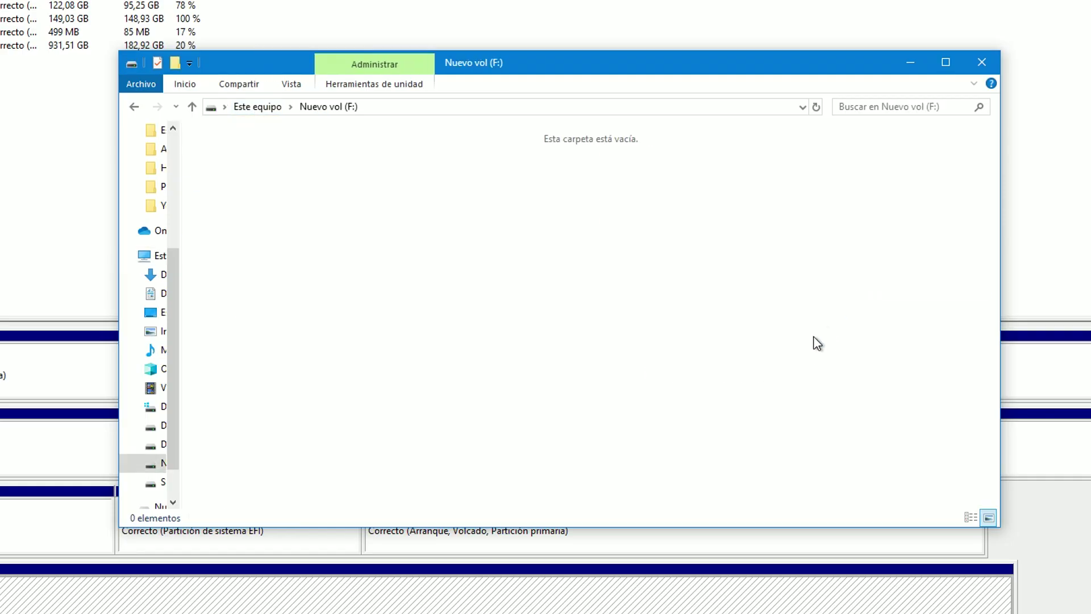
{"action": "left_click", "coordinate": [255, 108]}
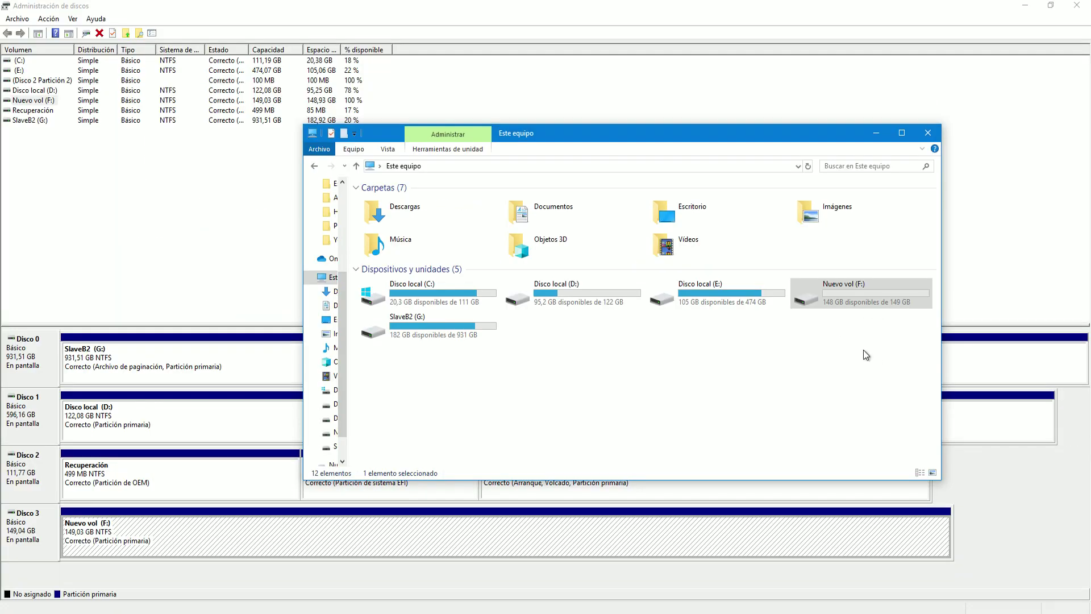
- Close the file explorer, Disk Management and the low-level format tool
{"action": "left_click", "coordinate": [928, 132]}
{"action": "left_click", "coordinate": [1077, 6]}
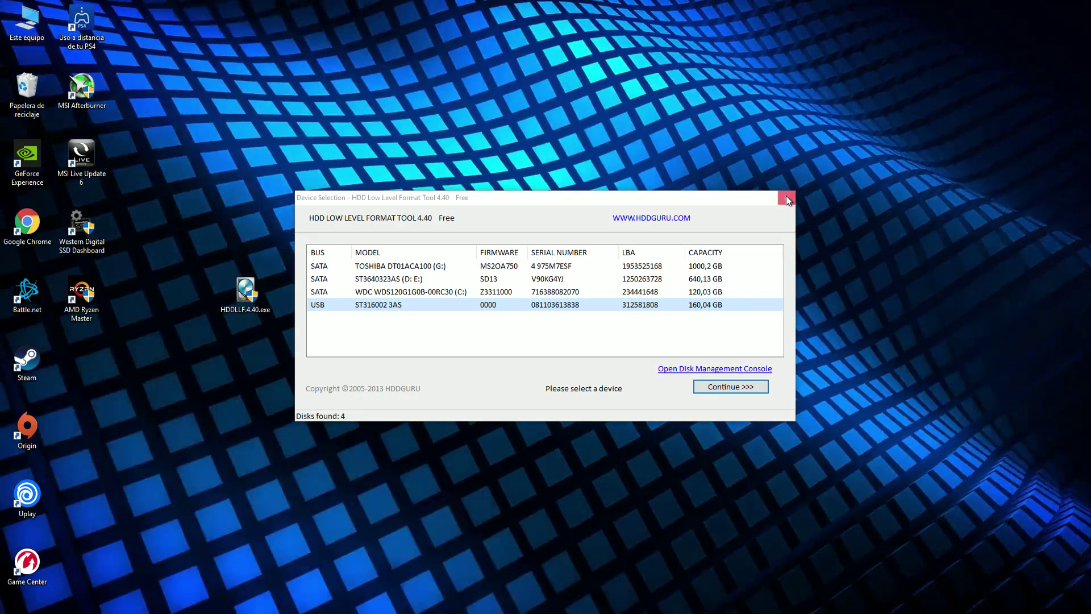
{"action": "left_click", "coordinate": [786, 198]}
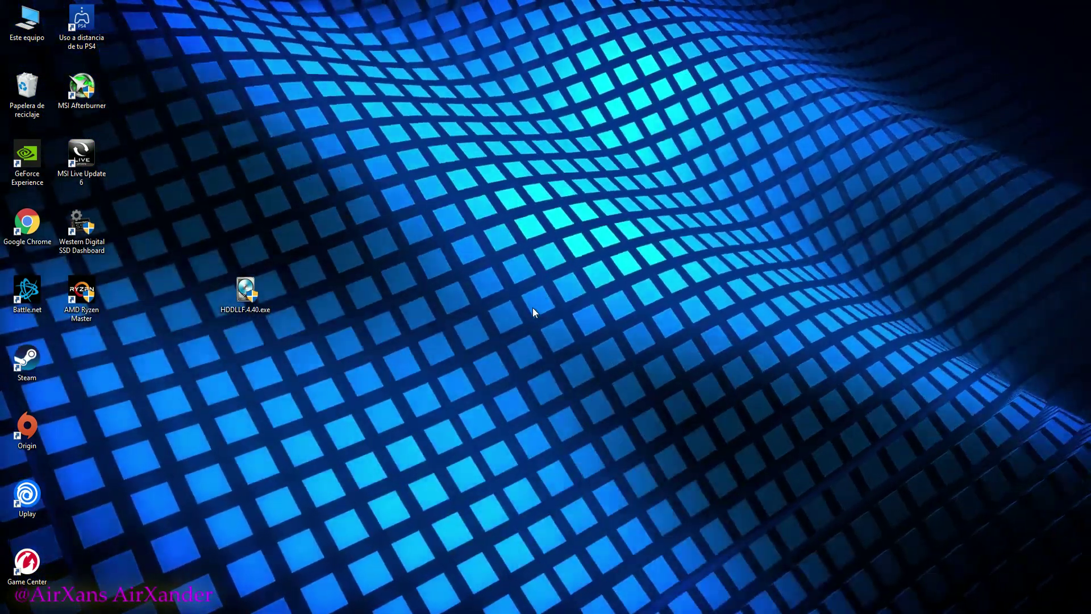